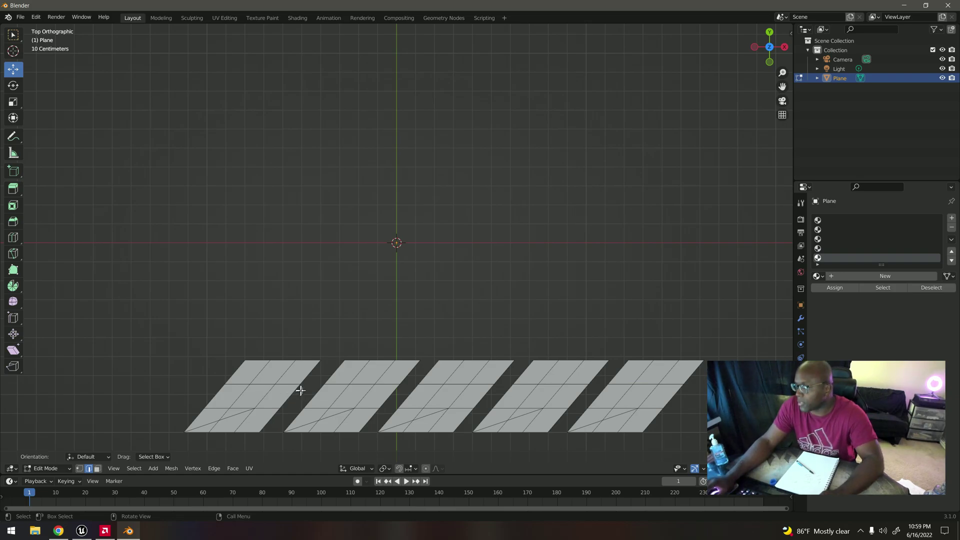
Switch to Unreal Editor, play-test the Stage_2 level in full screen, and return to Blender
{"action": "mouse_move", "coordinate": [80, 534]}
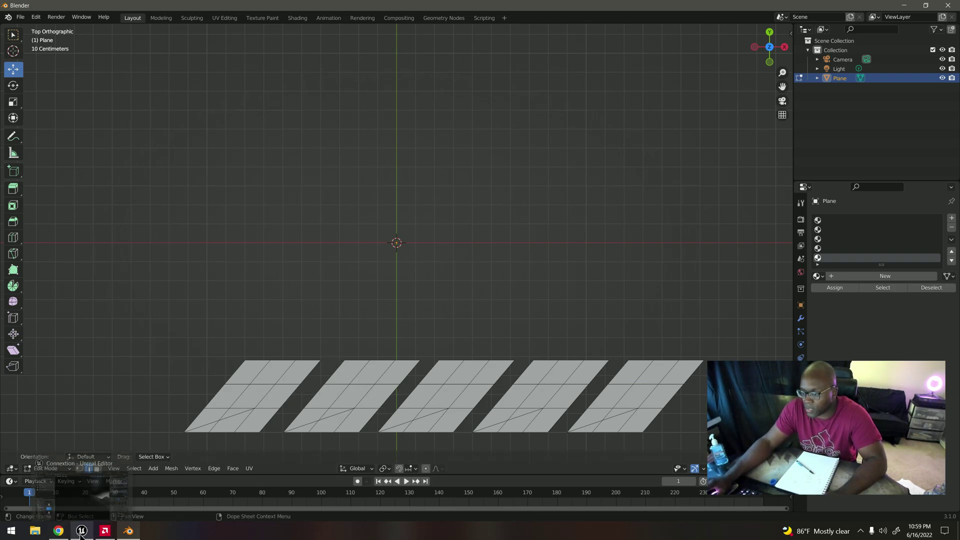
{"action": "left_click", "coordinate": [80, 533]}
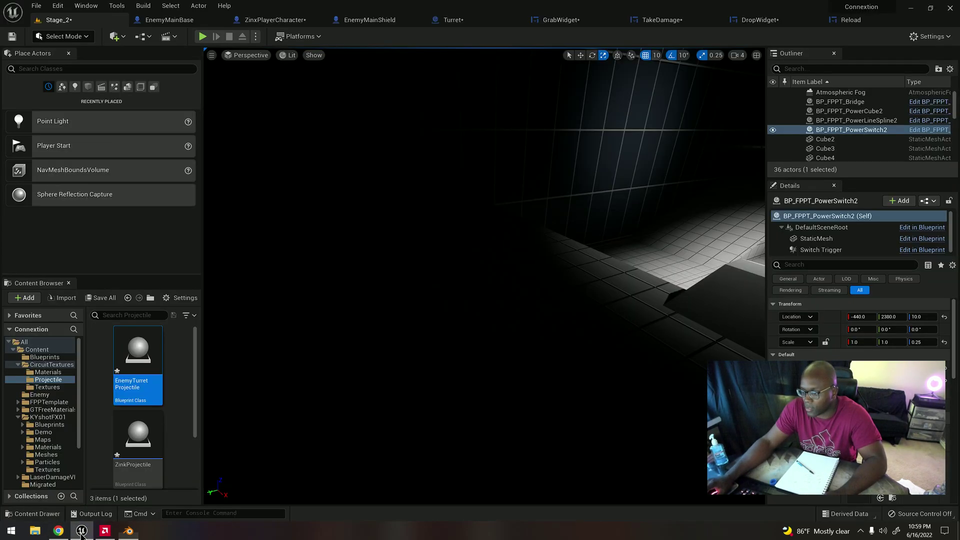
{"action": "left_click", "coordinate": [202, 38]}
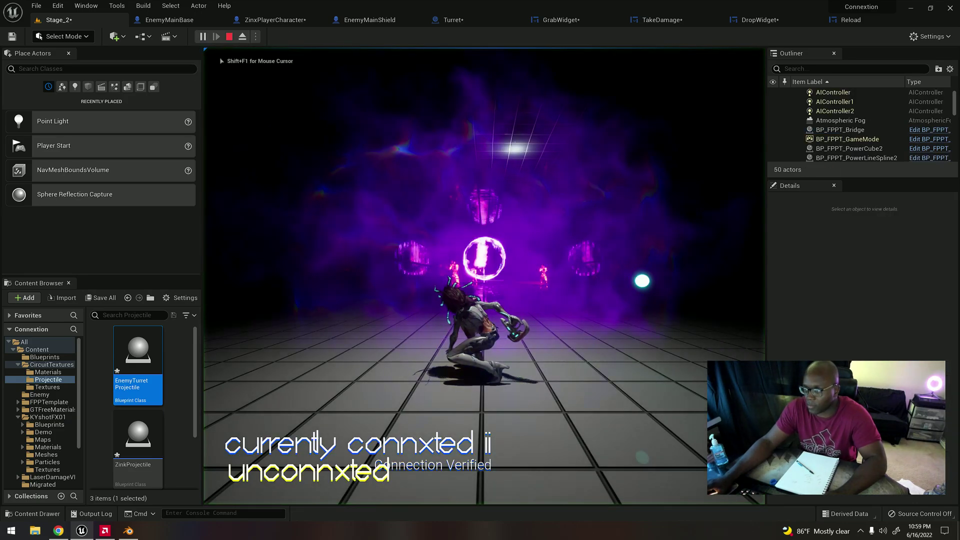
{"action": "key", "text": "F11"}
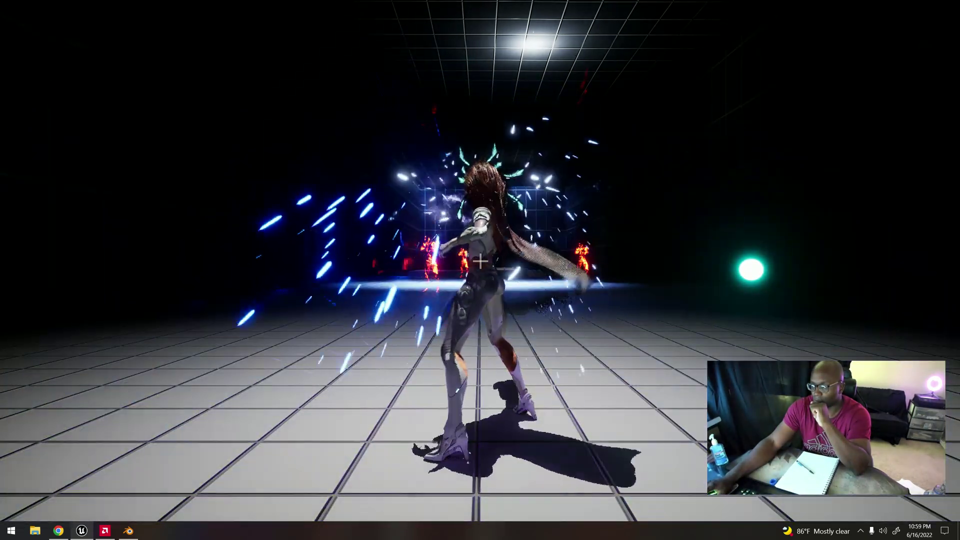
{"action": "key", "text": "r"}
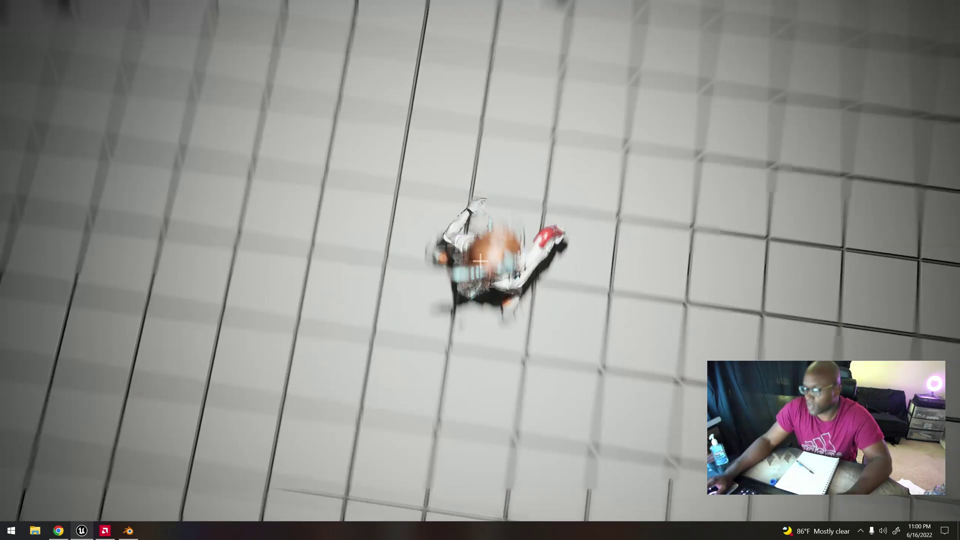
{"action": "key", "text": "Escape"}
{"action": "key", "text": "alt+Tab"}
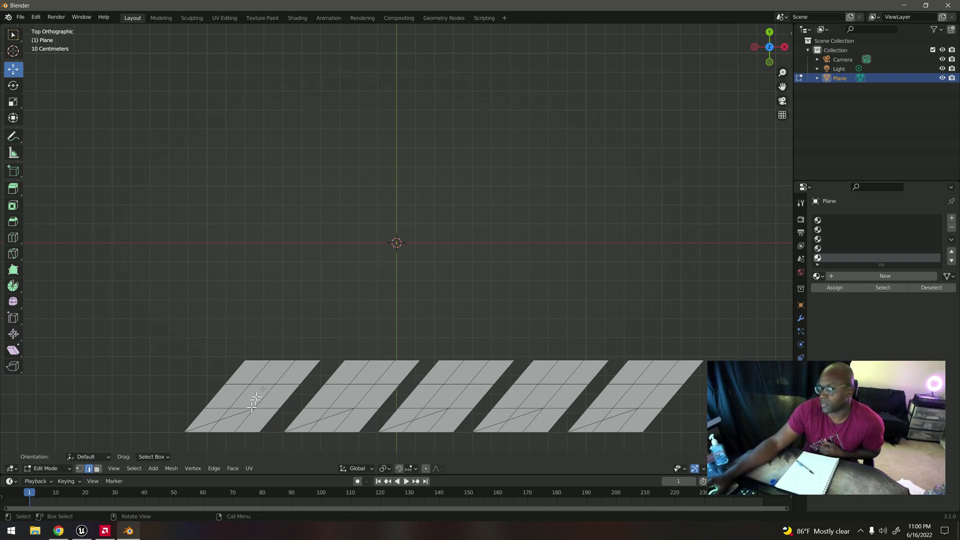
Switch the mesh to face selection and add another material slot to the plane
{"action": "left_click", "coordinate": [97, 469]}
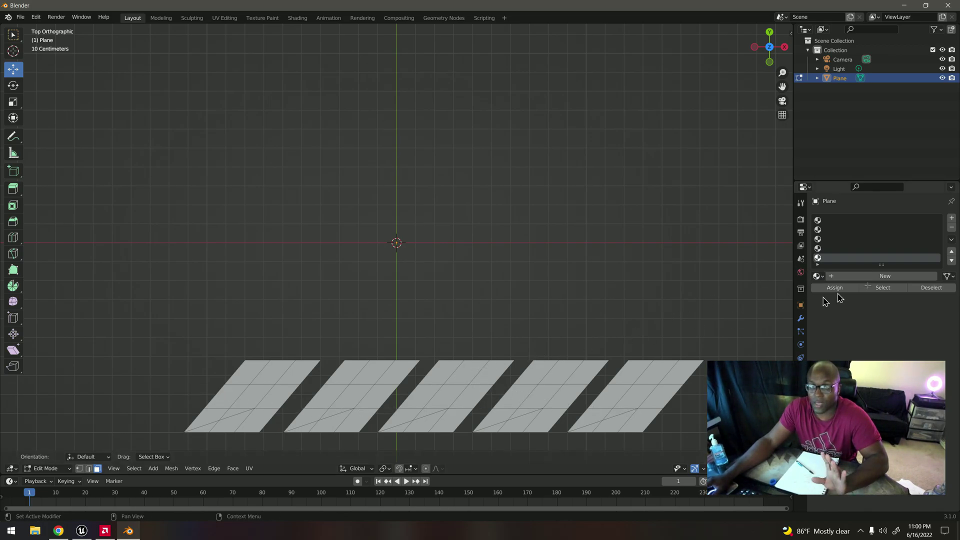
{"action": "left_click", "coordinate": [953, 220]}
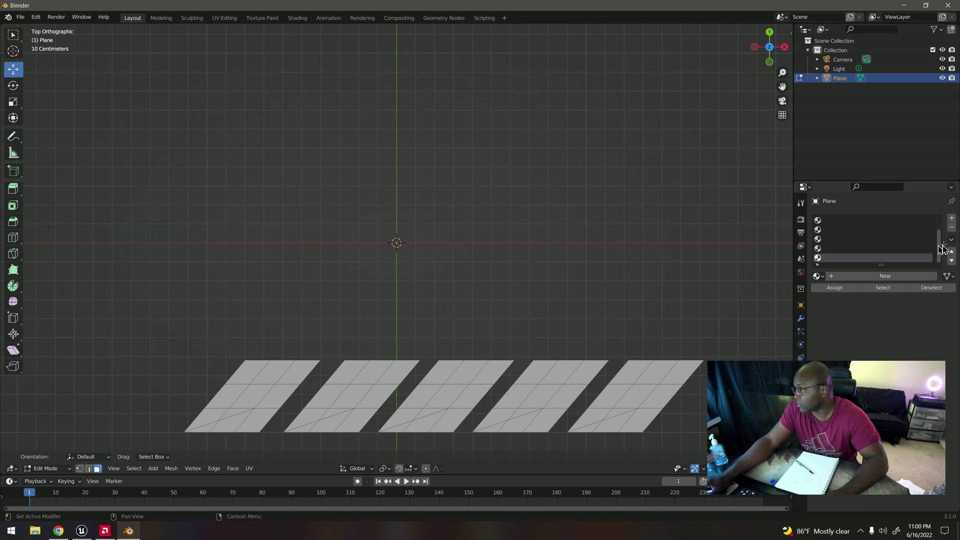
{"action": "left_click", "coordinate": [952, 229]}
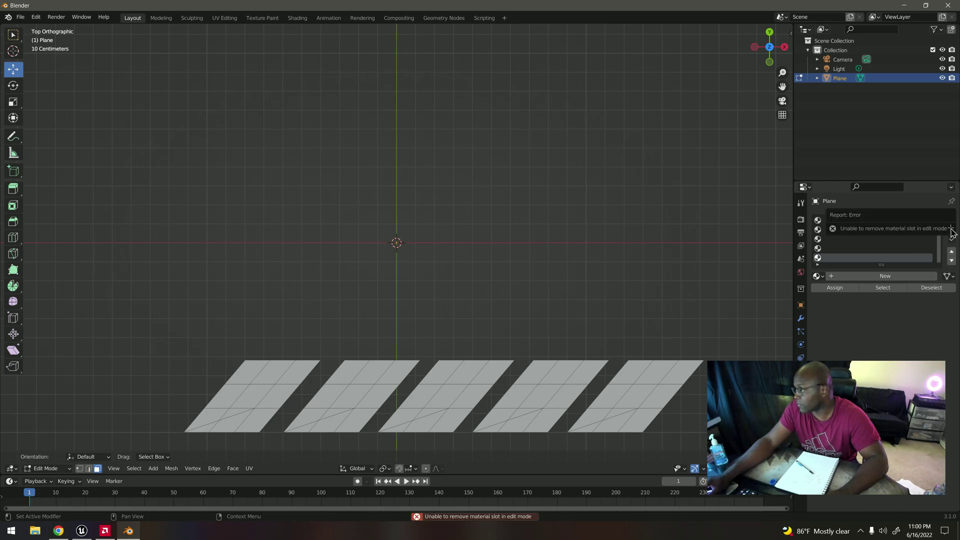
{"action": "left_click", "coordinate": [952, 229]}
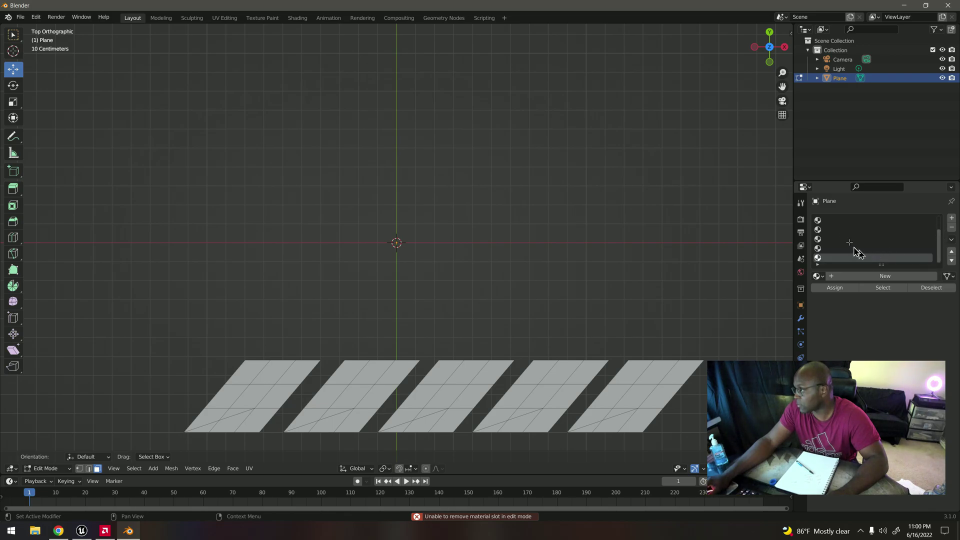
Create a new material in one of the plane's empty material slots
{"action": "left_click", "coordinate": [836, 221]}
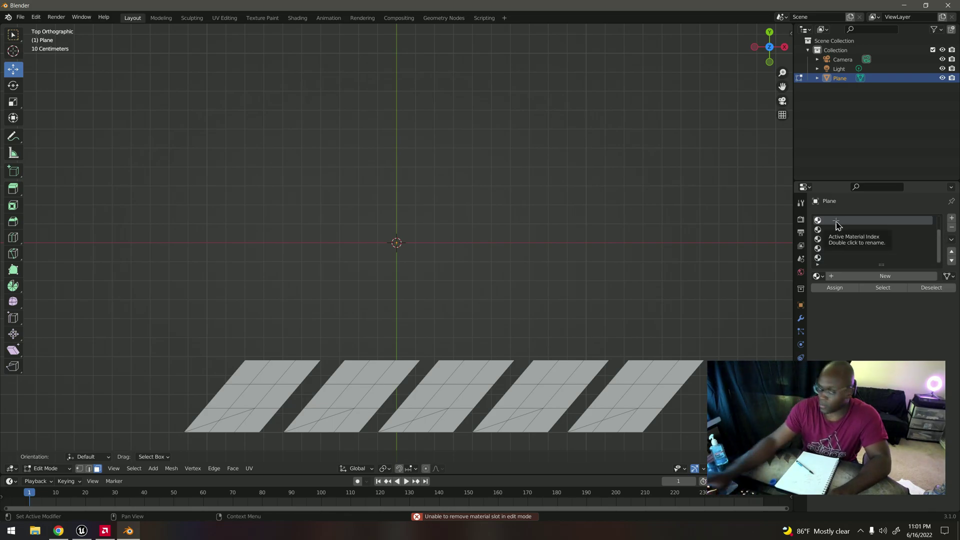
{"action": "right_click", "coordinate": [837, 225]}
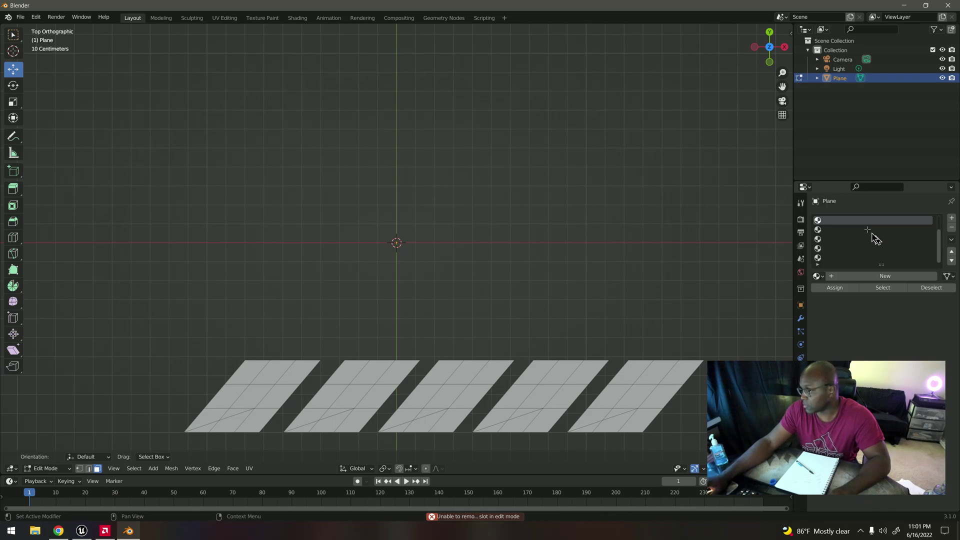
{"action": "left_click", "coordinate": [836, 280]}
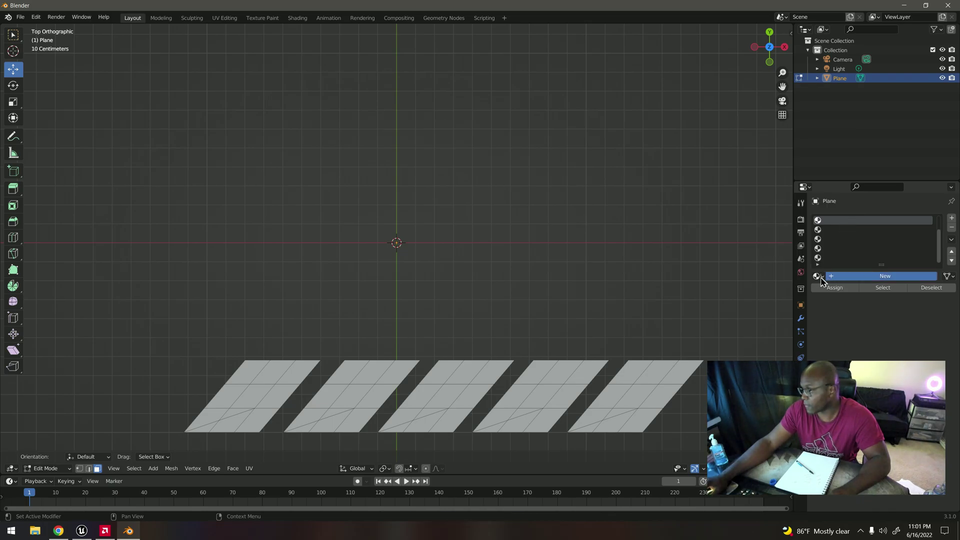
{"action": "double_click", "coordinate": [862, 275]}
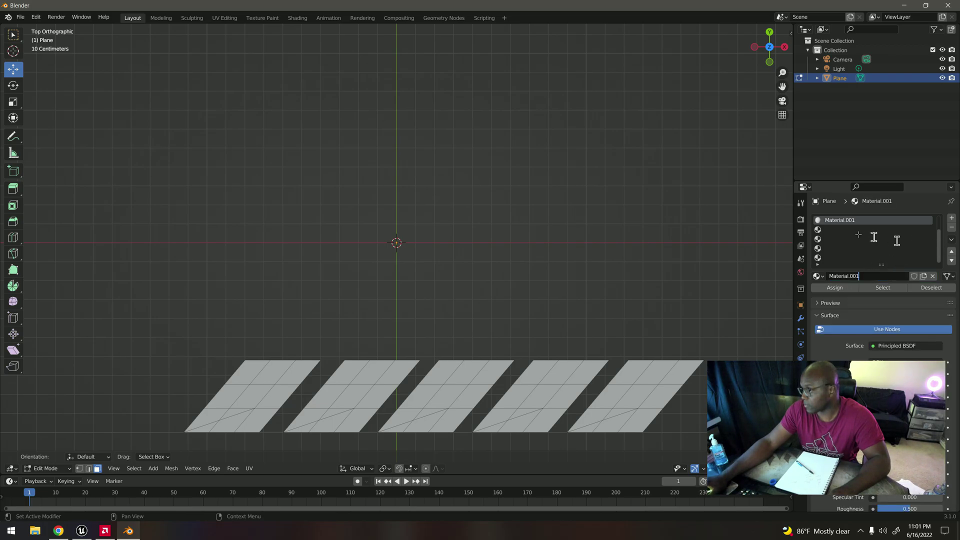
Rename the new material as BaseColor
{"action": "left_click", "coordinate": [846, 220]}
{"action": "left_click_drag", "start_coordinate": [860, 276], "coordinate": [814, 276]}
{"action": "key", "text": "BackSpace"}
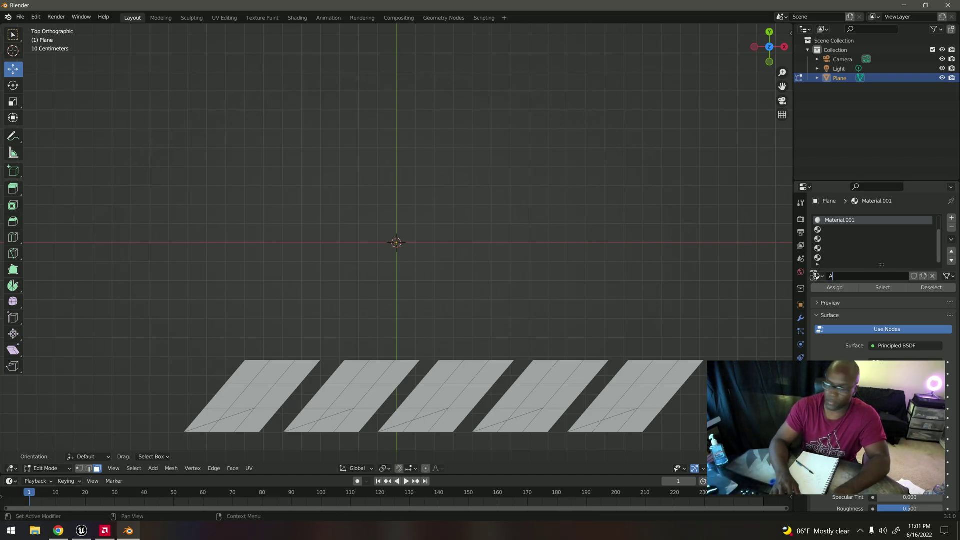
{"action": "type", "text": "A"}
{"action": "type", "text": "Base"}
{"action": "type", "text": "Color"}
{"action": "key", "text": "Return"}
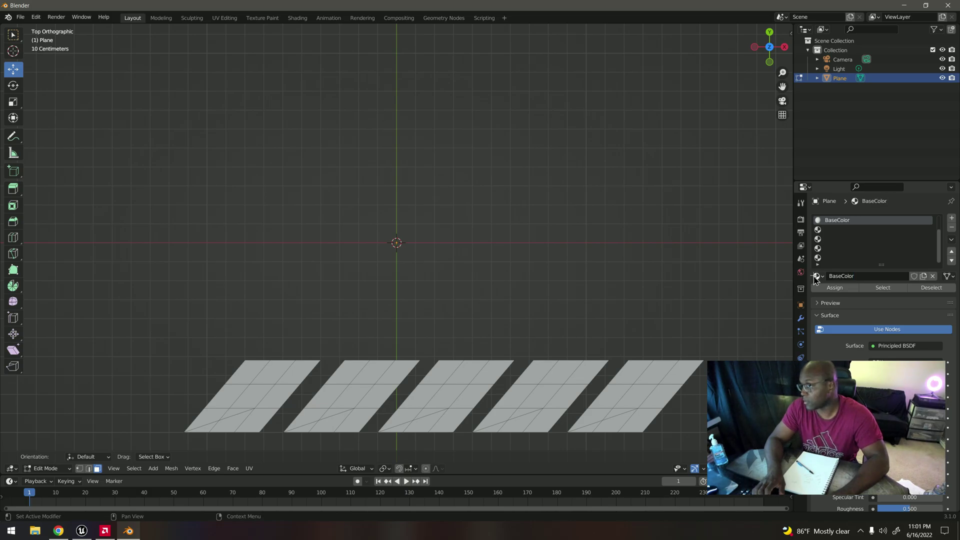
Set the BaseColor material's base color to a pinkish red
{"action": "scroll", "coordinate": [893, 322], "scroll_direction": "down", "scroll_amount": 4}
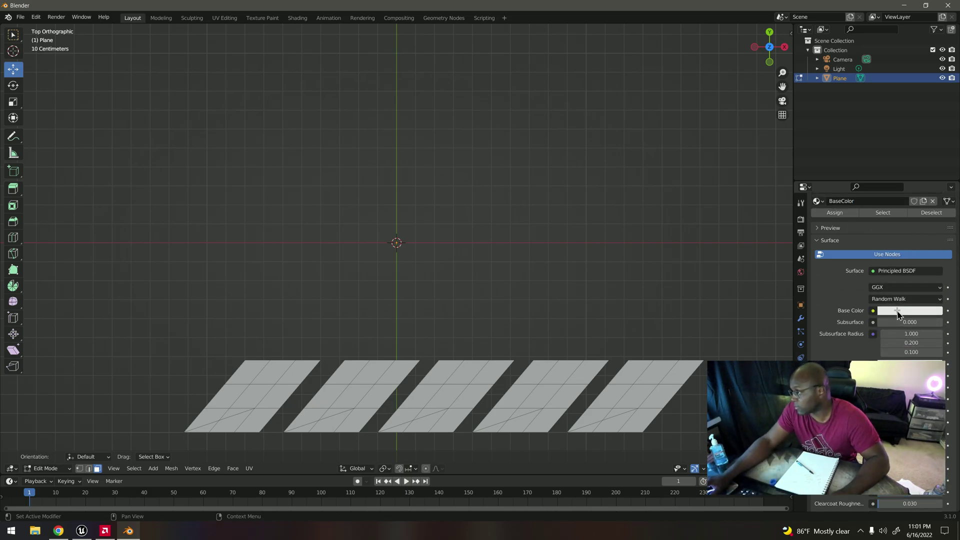
{"action": "left_click", "coordinate": [896, 312]}
{"action": "left_click_drag", "start_coordinate": [890, 219], "coordinate": [901, 231]}
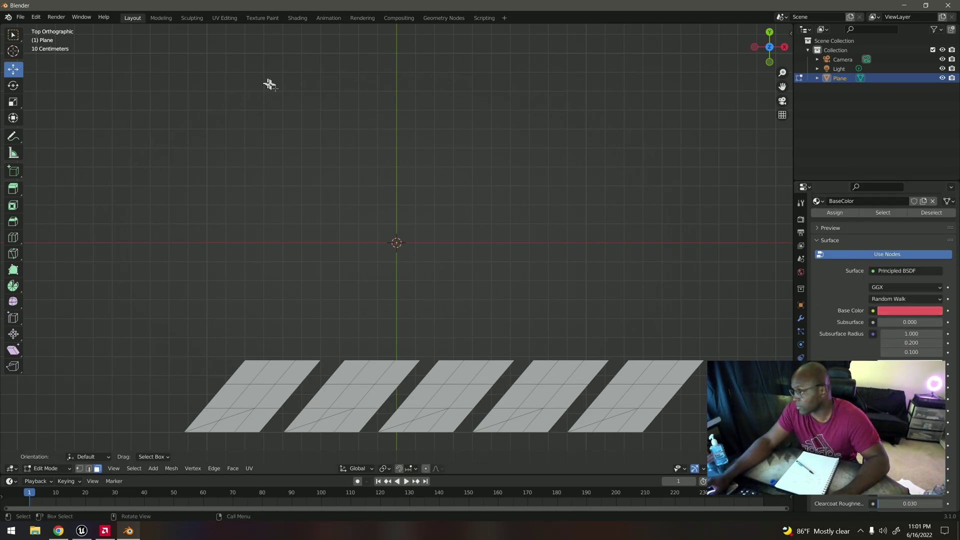
Change the viewport shading to Material Preview and circle-select the bottom-row faces below the diagonal edge on all five parallelograms
{"action": "key", "text": "z"}
{"action": "left_click", "coordinate": [330, 186]}
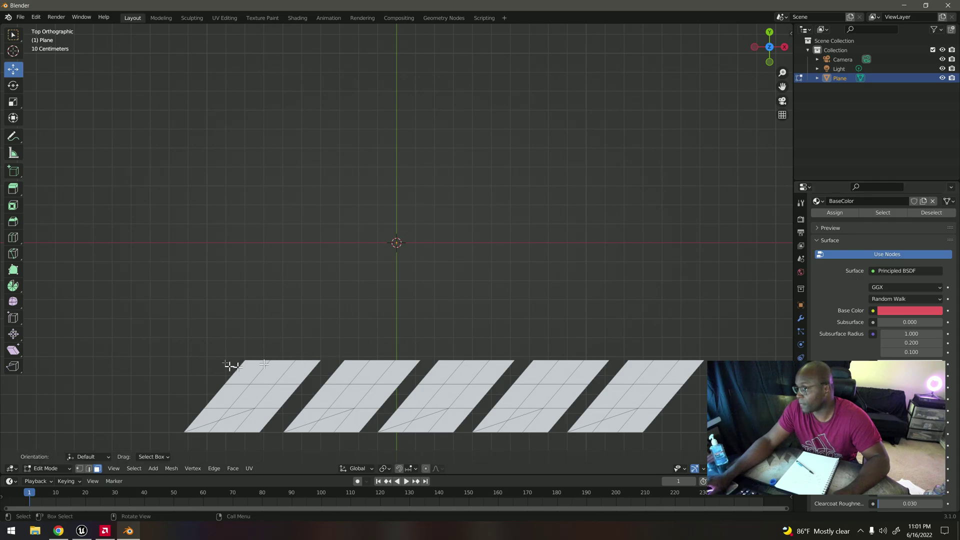
{"action": "key", "text": "c"}
{"action": "mouse_move", "coordinate": [223, 427]}
{"action": "left_mouse_down"}
{"action": "mouse_move", "coordinate": [235, 429]}
{"action": "mouse_move", "coordinate": [214, 443]}
{"action": "mouse_move", "coordinate": [642, 442]}
{"action": "left_mouse_up"}
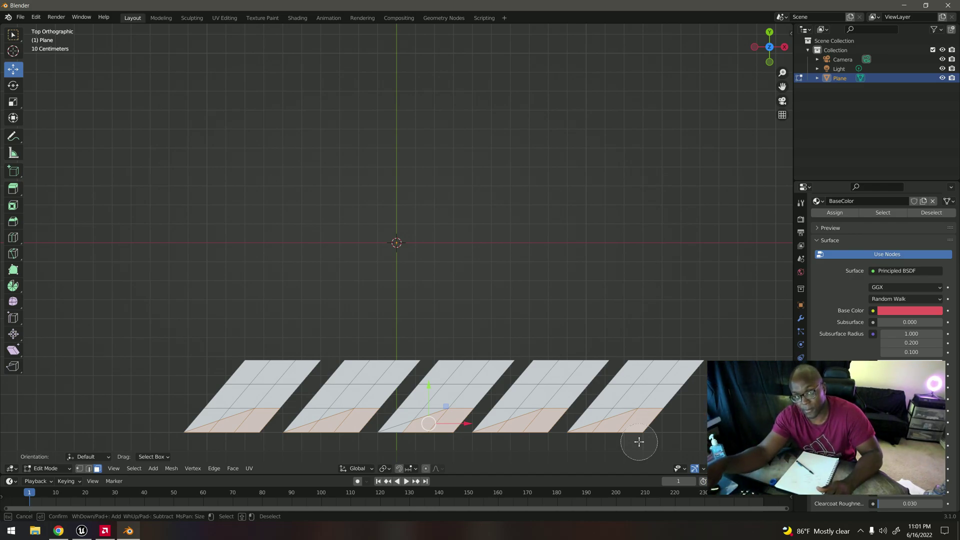
{"action": "key", "text": "Escape"}
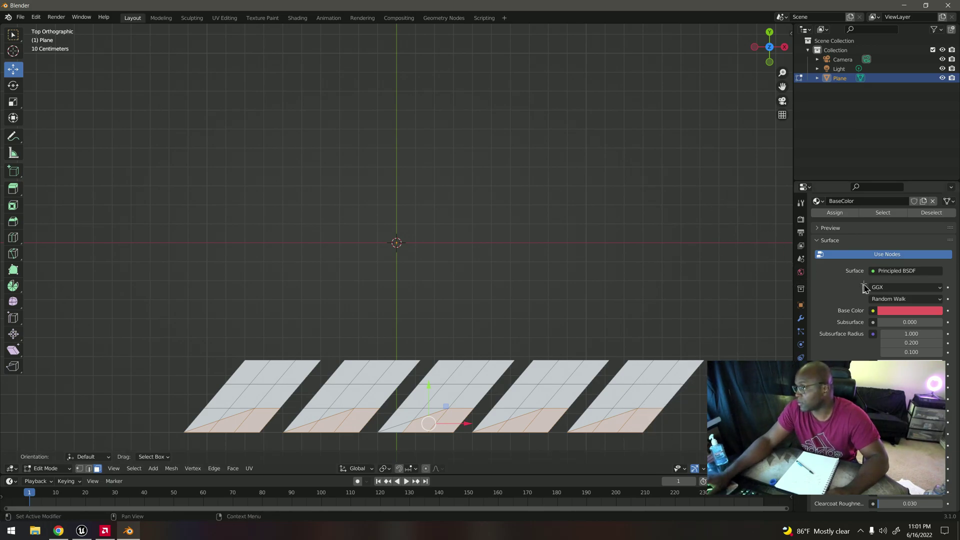
Adjust the BaseColor material's base color to a red with hue 0.002 and saturation 0.868
{"action": "scroll", "coordinate": [853, 289], "scroll_direction": "up", "scroll_amount": 3}
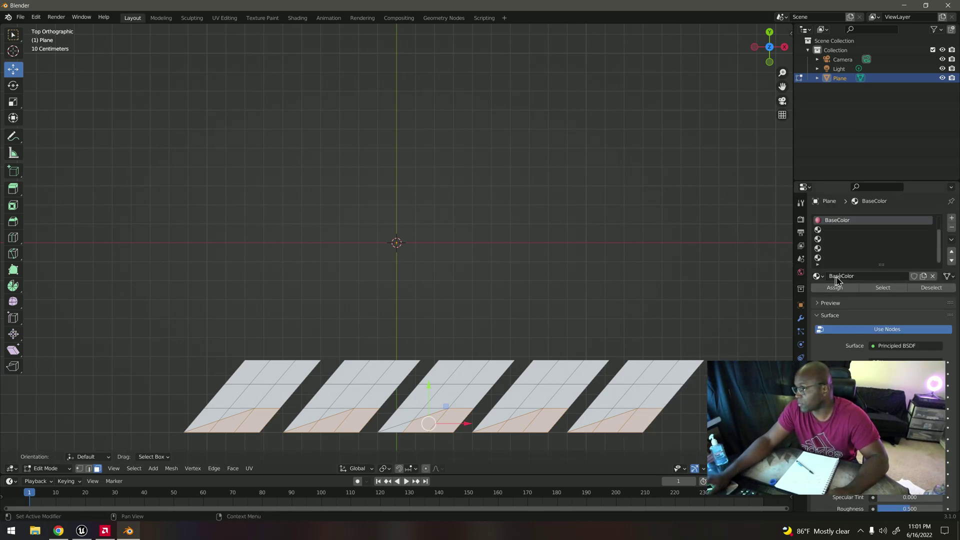
{"action": "scroll", "coordinate": [765, 287], "scroll_direction": "down", "scroll_amount": 4}
{"action": "scroll", "coordinate": [761, 294], "scroll_direction": "up", "scroll_amount": 3}
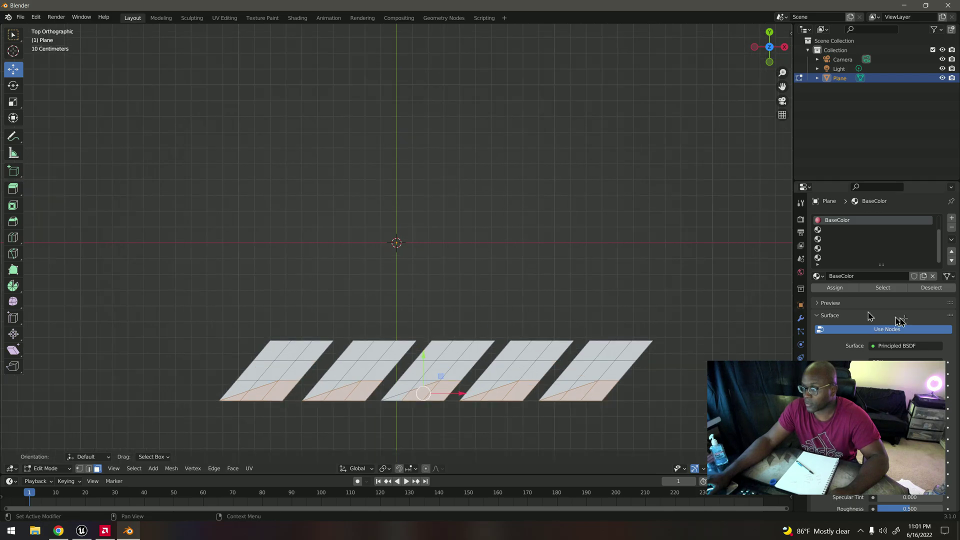
{"action": "scroll", "coordinate": [870, 316], "scroll_direction": "down", "scroll_amount": 3}
{"action": "left_click", "coordinate": [892, 311]}
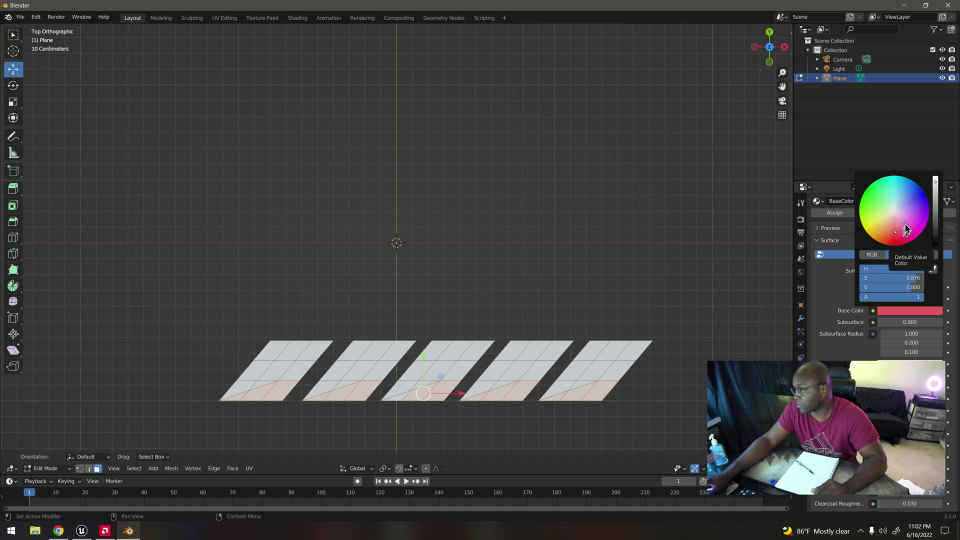
{"action": "left_click_drag", "start_coordinate": [894, 211], "coordinate": [893, 224]}
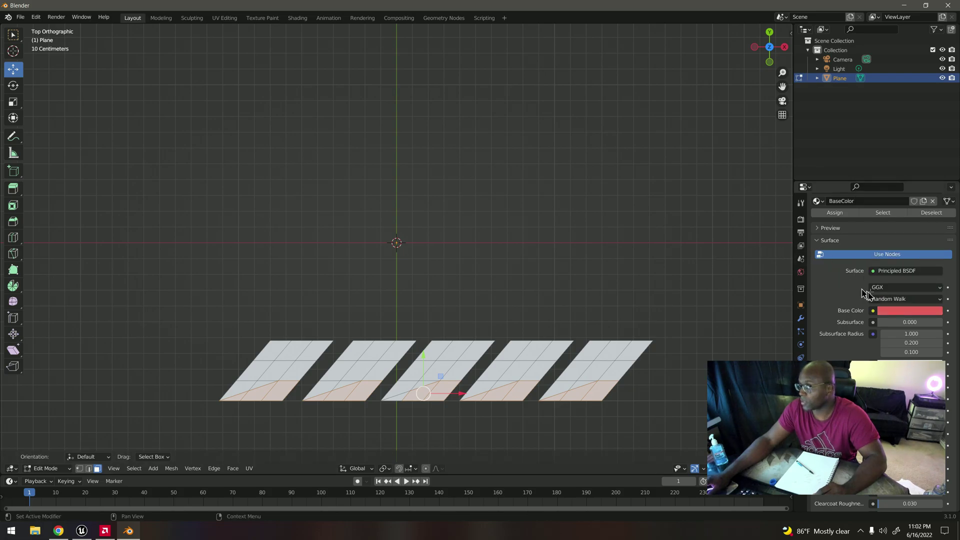
{"action": "scroll", "coordinate": [863, 295], "scroll_direction": "up", "scroll_amount": 3}
{"action": "scroll", "coordinate": [861, 289], "scroll_direction": "down", "scroll_amount": 3}
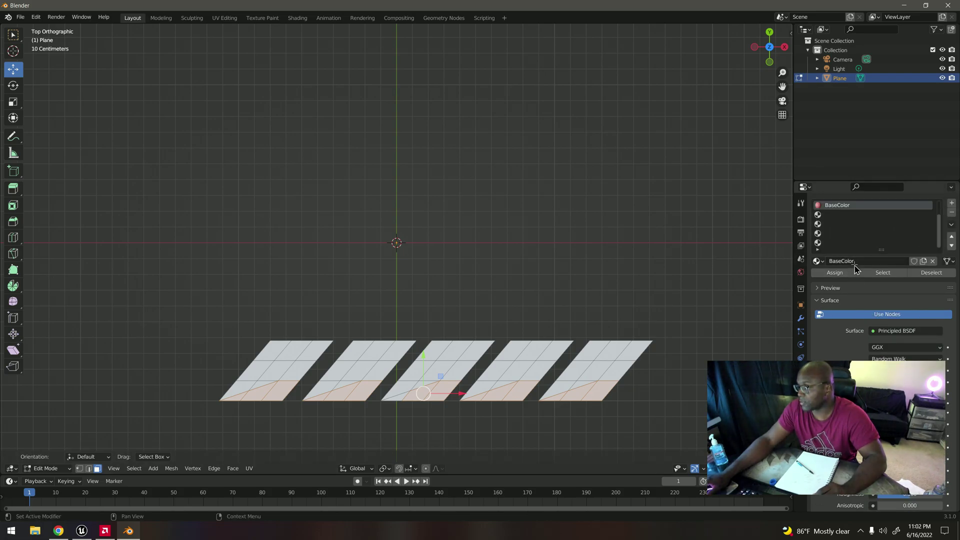
Set the base color to near-white with hue 0.219 and saturation 0.061, and assign BaseColor to the selected faces
{"action": "left_click", "coordinate": [895, 329]}
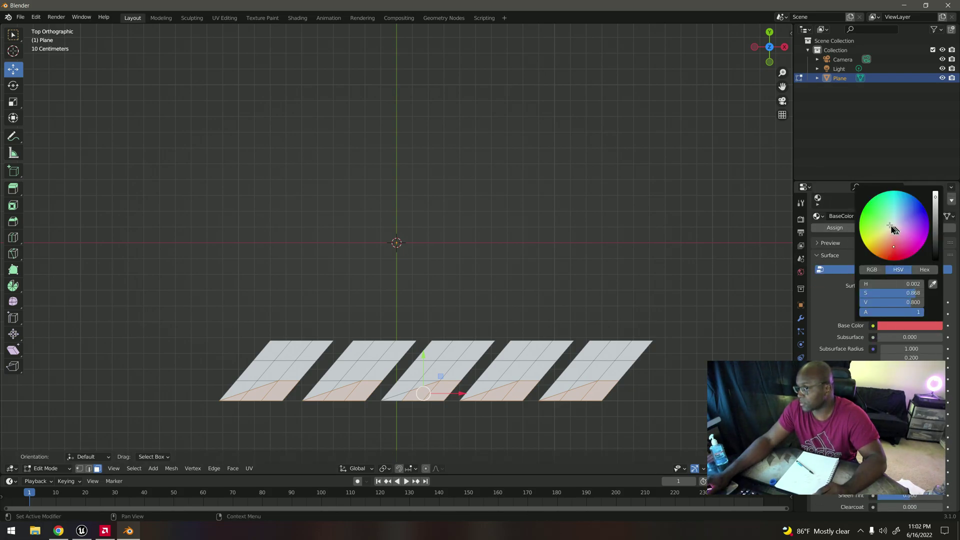
{"action": "left_click", "coordinate": [894, 226]}
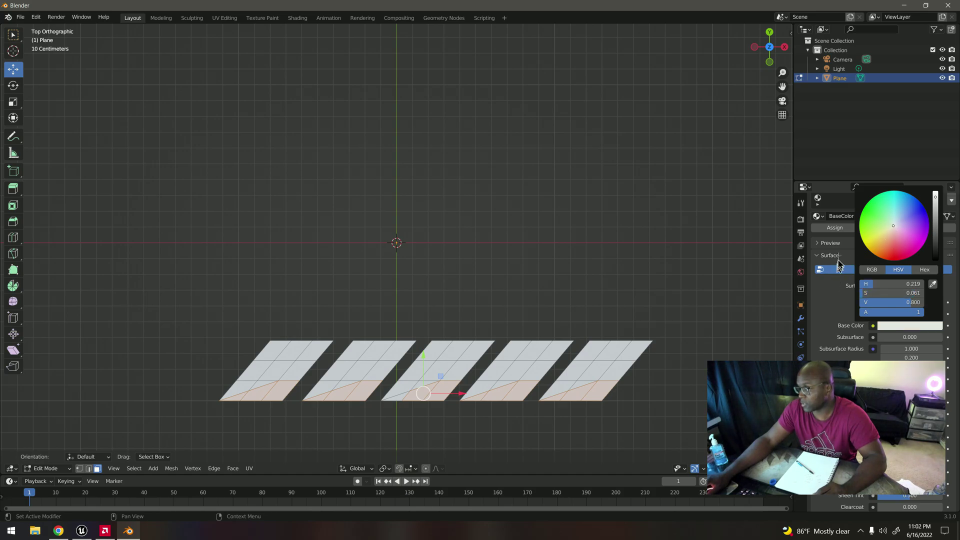
{"action": "left_click", "coordinate": [836, 232]}
{"action": "left_click", "coordinate": [449, 415]}
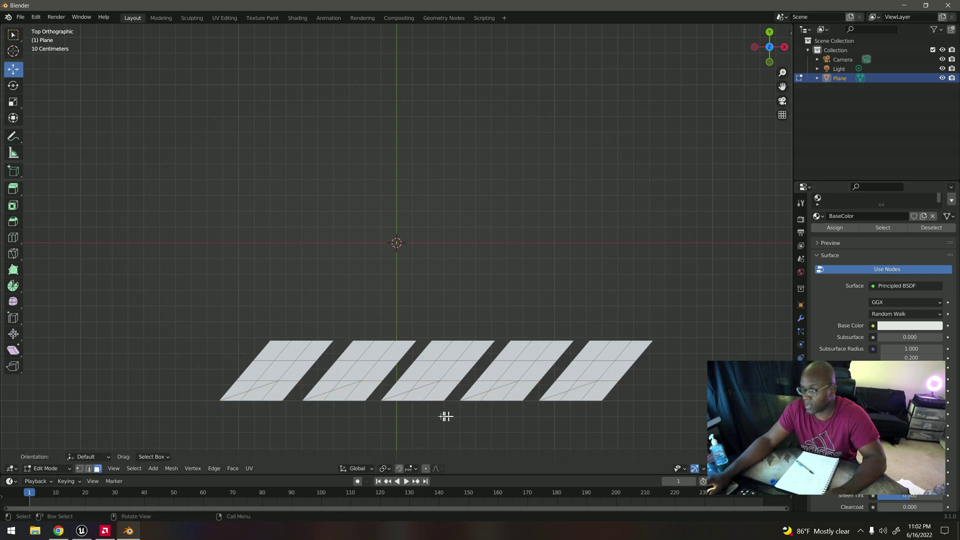
Set the BaseColor material's base color to a light red
{"action": "left_click", "coordinate": [408, 414]}
{"action": "key", "text": "Escape"}
{"action": "left_click", "coordinate": [897, 325]}
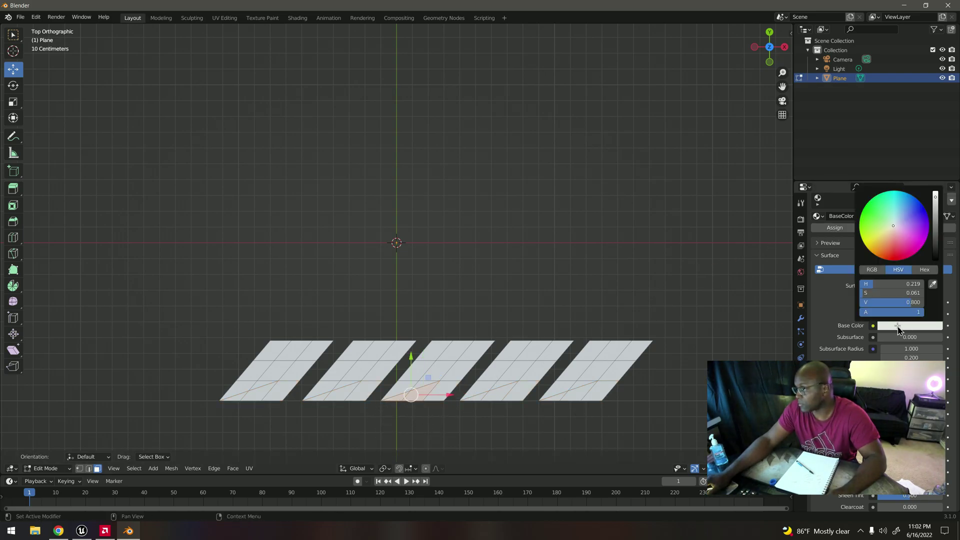
{"action": "left_click", "coordinate": [896, 256]}
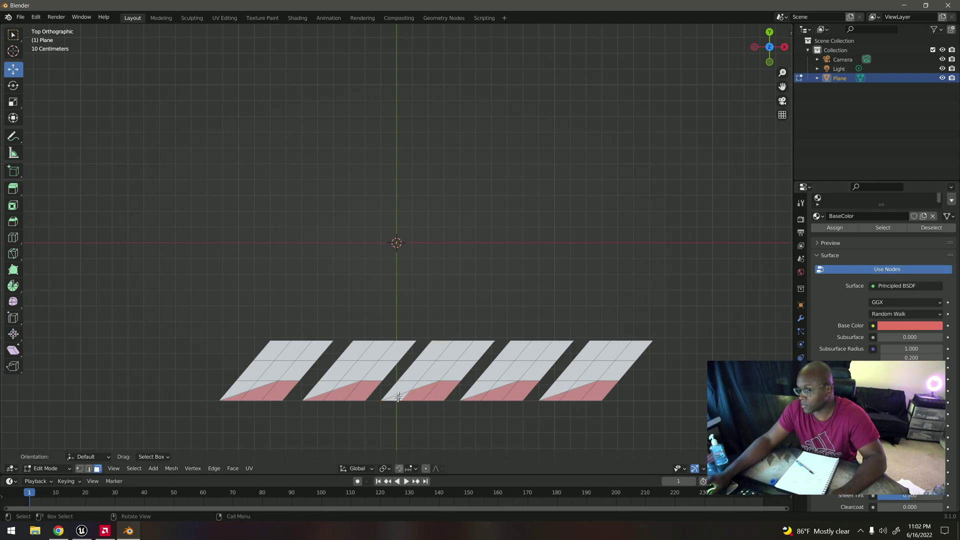
{"action": "key", "text": "c"}
{"action": "left_click", "coordinate": [404, 417]}
{"action": "key", "text": "Escape"}
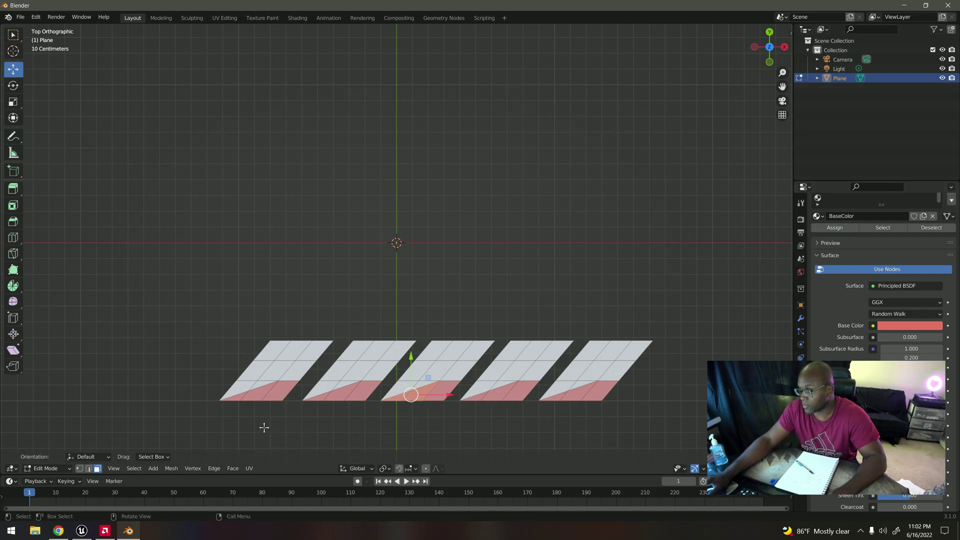
Circle-select the faces above the diagonal edge on the first parallelogram
{"action": "key", "text": "c"}
{"action": "left_click", "coordinate": [235, 362]}
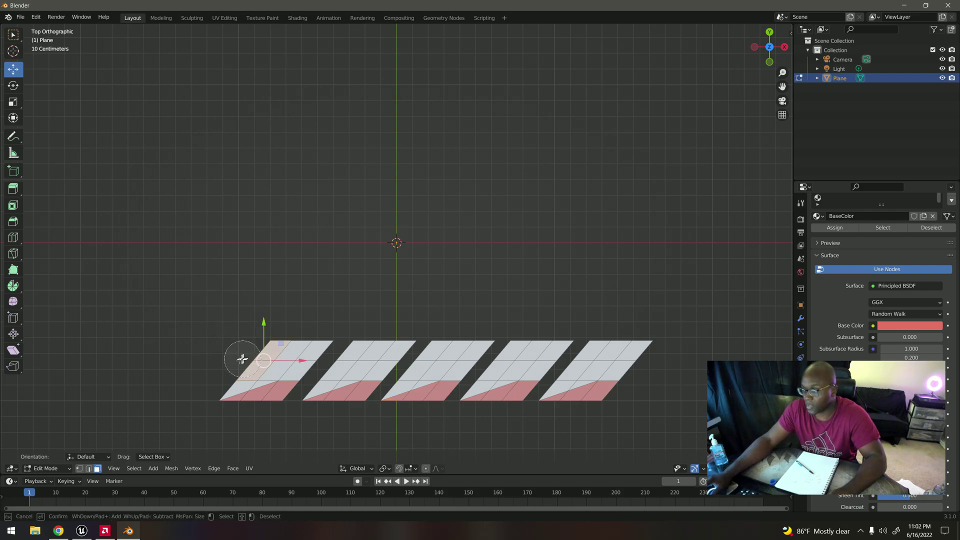
{"action": "mouse_move", "coordinate": [239, 371]}
{"action": "left_mouse_down"}
{"action": "mouse_move", "coordinate": [280, 366]}
{"action": "mouse_move", "coordinate": [311, 343]}
{"action": "left_mouse_up"}
{"action": "key", "text": "Escape"}
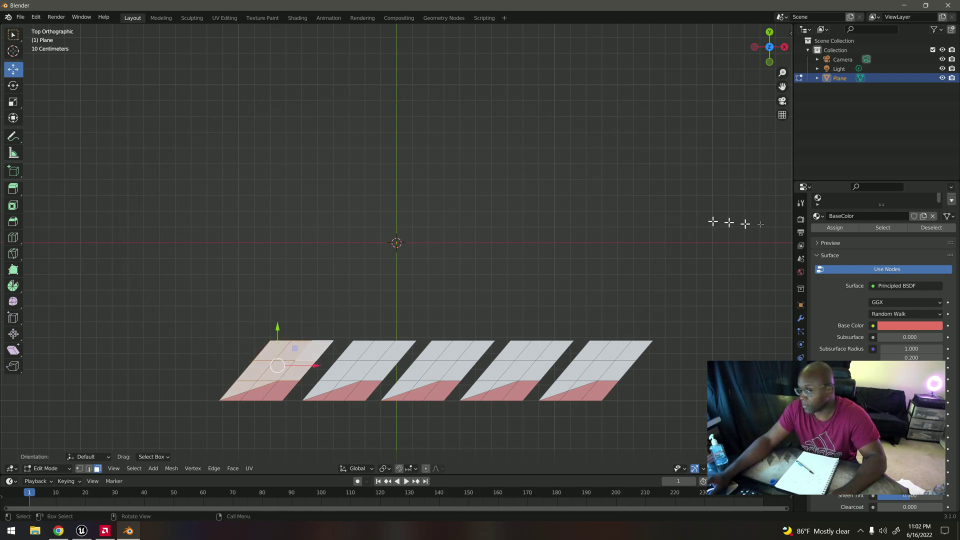
Remove the two empty material slots above BaseColor in Object Mode, and make BaseColor the active slot
{"action": "left_click_drag", "start_coordinate": [881, 204], "coordinate": [864, 231]}
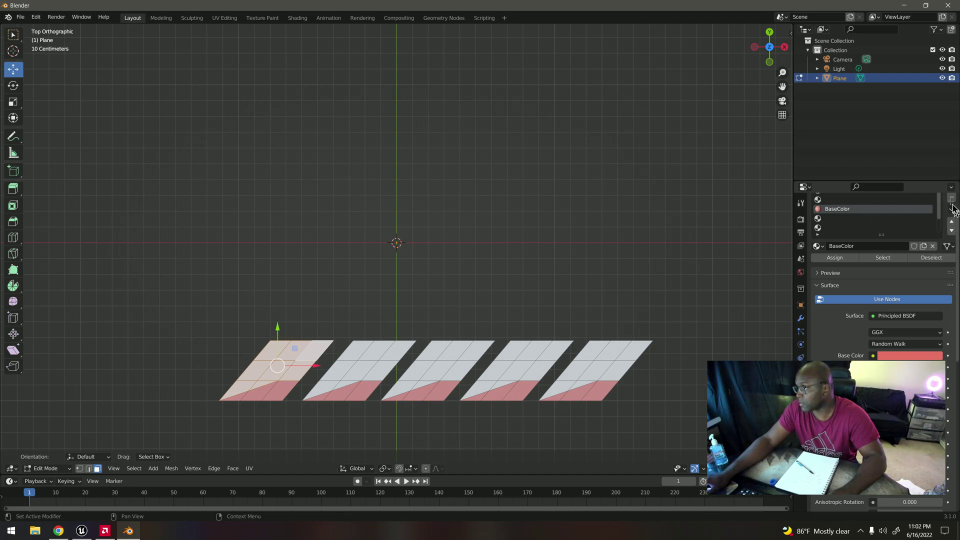
{"action": "left_click", "coordinate": [859, 200]}
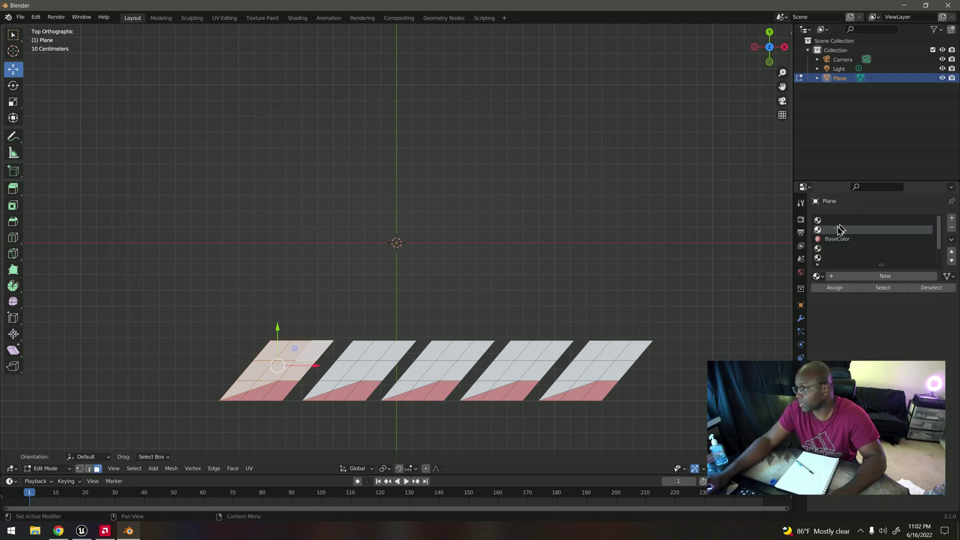
{"action": "left_click", "coordinate": [951, 229]}
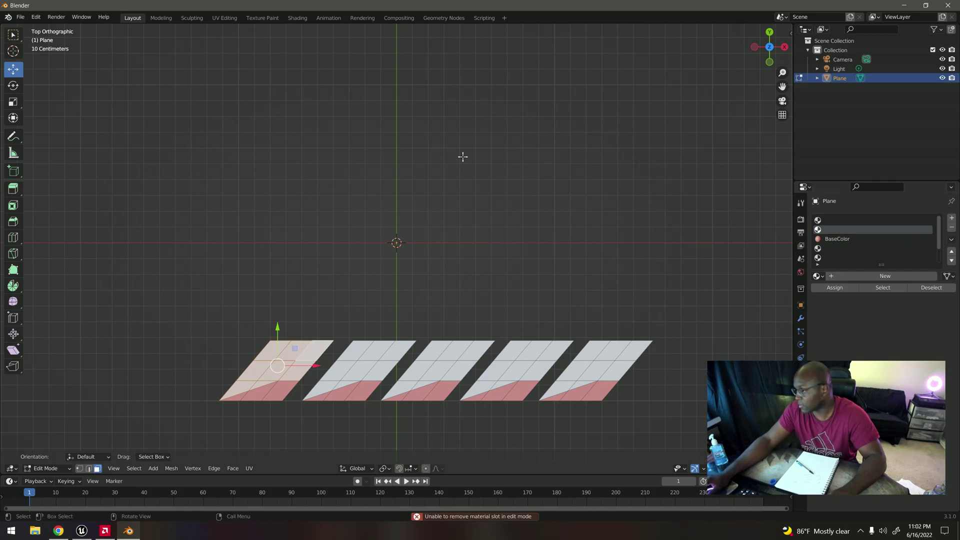
{"action": "key", "text": "Tab"}
{"action": "key", "text": "Tab"}
{"action": "key", "text": "Tab"}
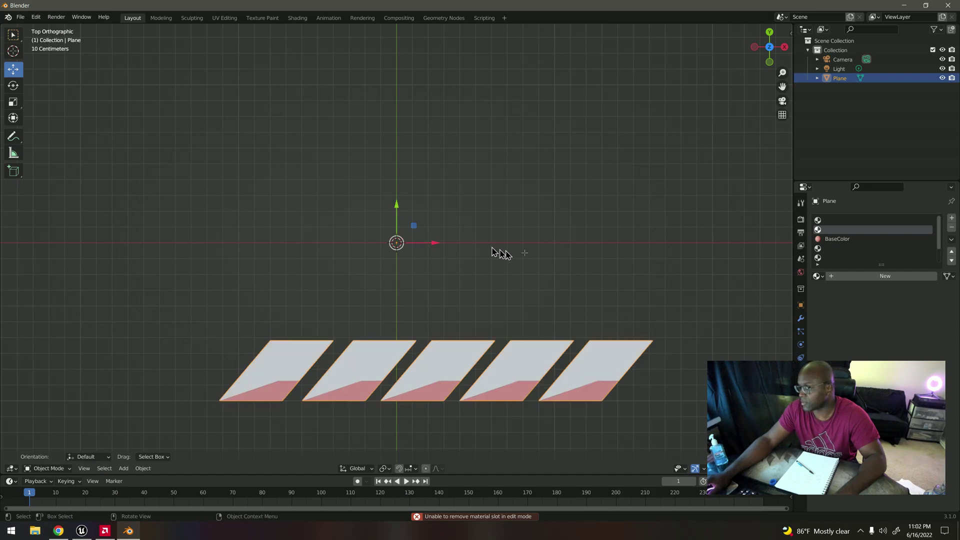
{"action": "left_click", "coordinate": [952, 230]}
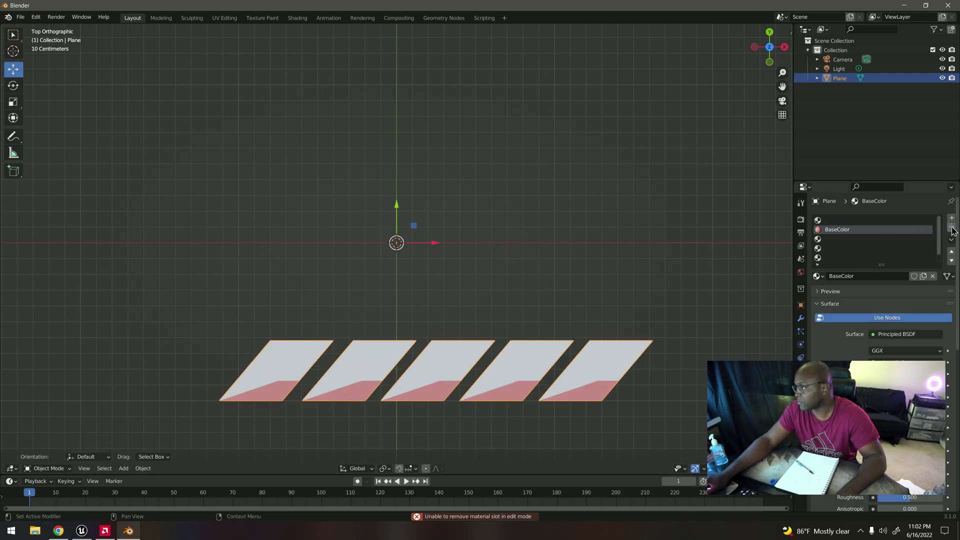
{"action": "left_click", "coordinate": [883, 221]}
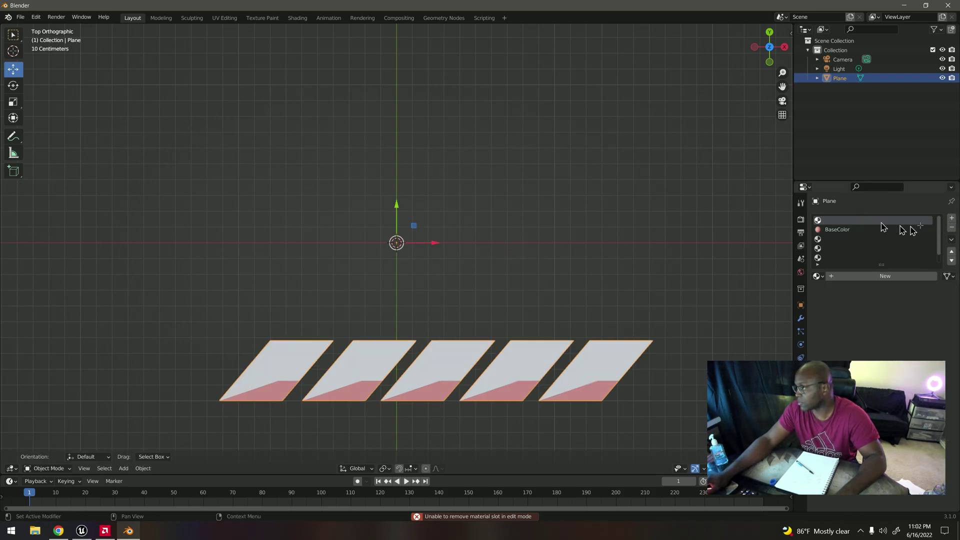
{"action": "left_click", "coordinate": [951, 230]}
{"action": "left_click", "coordinate": [828, 231]}
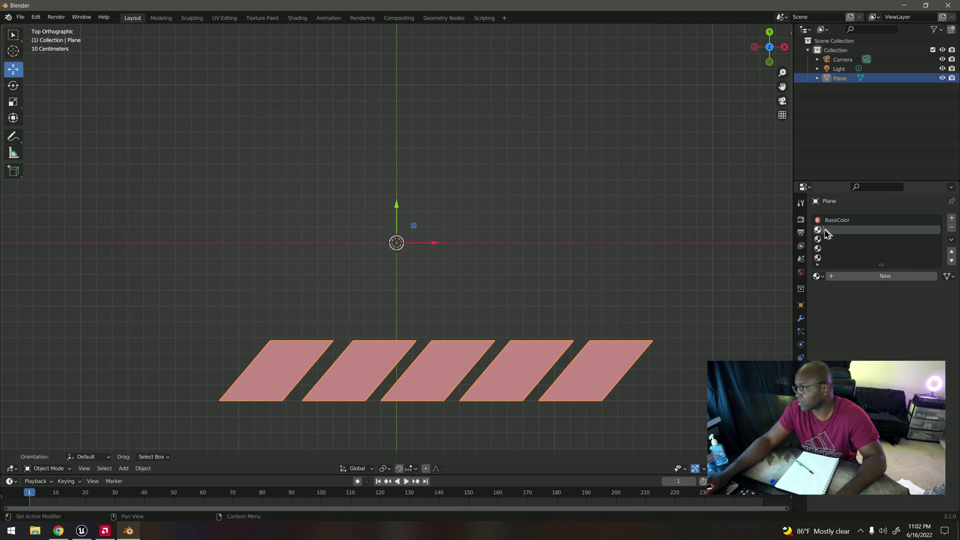
{"action": "left_click", "coordinate": [838, 221]}
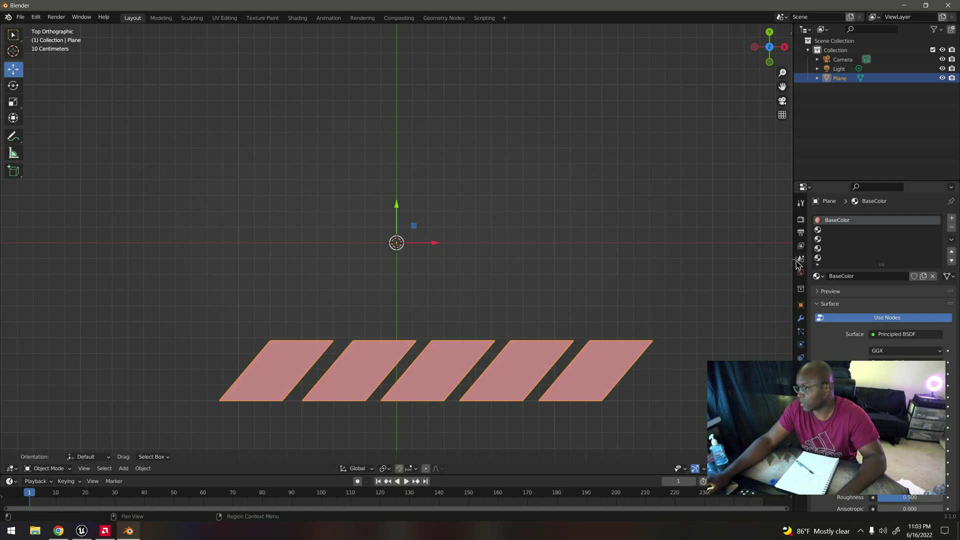
Return to Edit Mode in Material Preview shading and circle-select the faces above the diagonal edge on all five parallelograms
{"action": "key", "text": "z"}
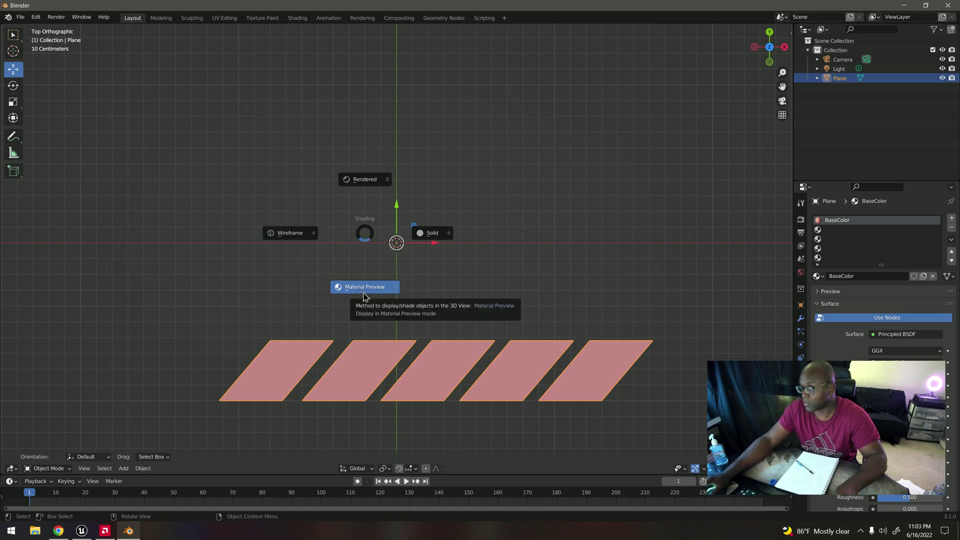
{"action": "left_click", "coordinate": [353, 270]}
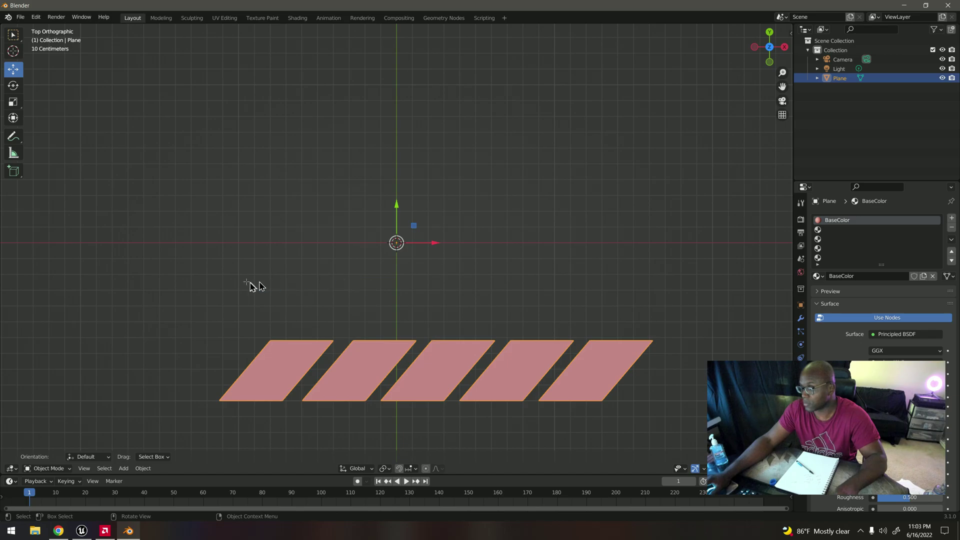
{"action": "key", "text": "Tab"}
{"action": "left_click", "coordinate": [420, 302]}
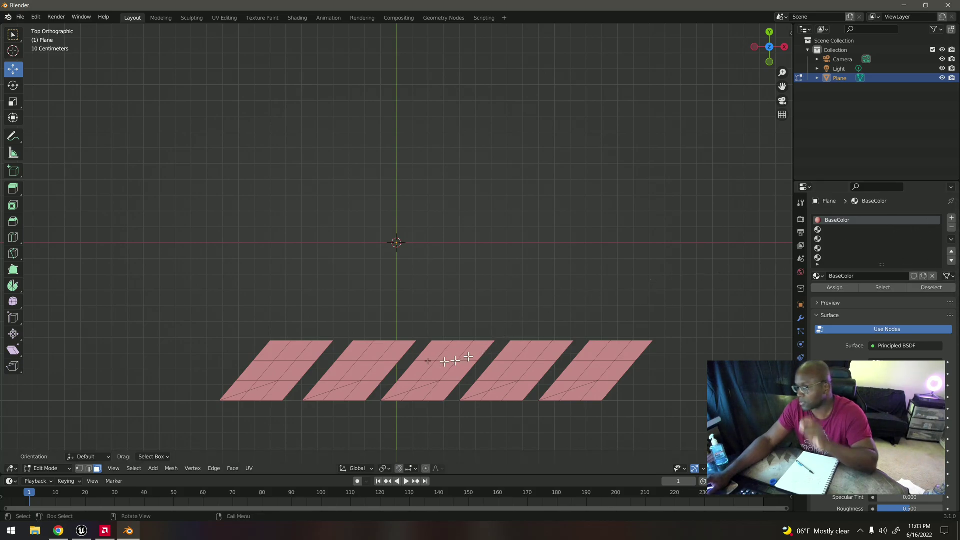
{"action": "key", "text": "c"}
{"action": "mouse_move", "coordinate": [198, 303]}
{"action": "left_mouse_down"}
{"action": "mouse_move", "coordinate": [220, 371]}
{"action": "mouse_move", "coordinate": [344, 347]}
{"action": "mouse_move", "coordinate": [325, 370]}
{"action": "mouse_move", "coordinate": [368, 353]}
{"action": "mouse_move", "coordinate": [415, 350]}
{"action": "mouse_move", "coordinate": [407, 360]}
{"action": "mouse_move", "coordinate": [541, 345]}
{"action": "mouse_move", "coordinate": [573, 361]}
{"action": "mouse_move", "coordinate": [628, 338]}
{"action": "mouse_move", "coordinate": [381, 352]}
{"action": "left_mouse_up"}
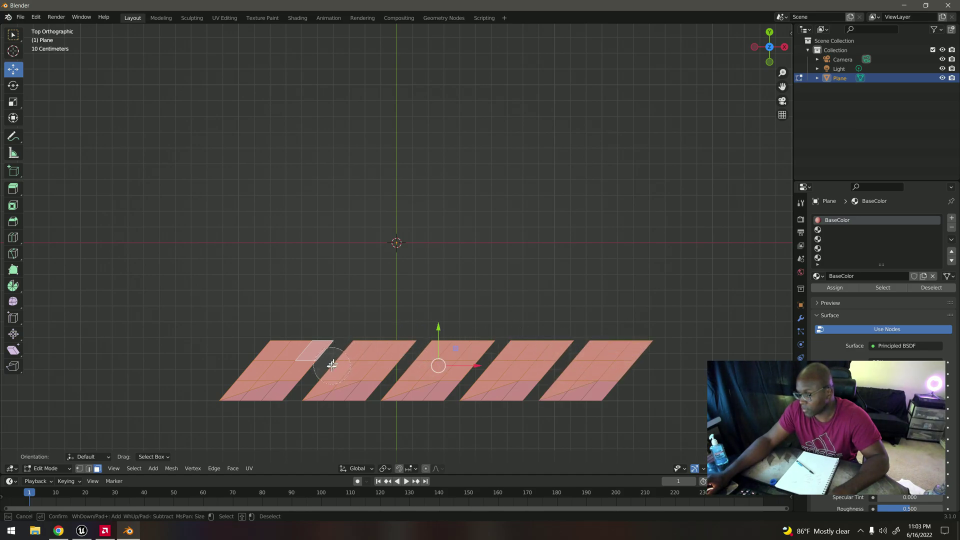
{"action": "key", "text": "Escape"}
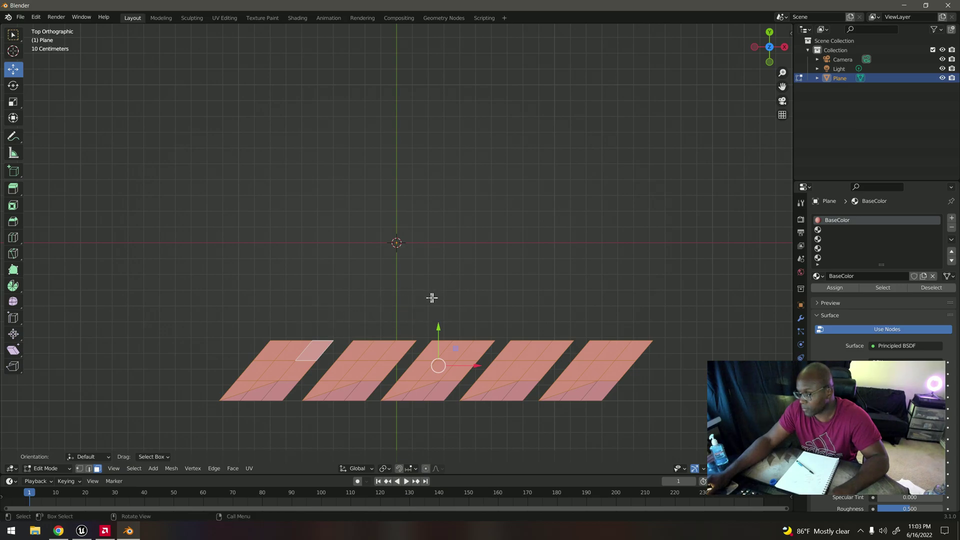
Check the selected faces in Wireframe shading, return to Material Preview, and assign BaseColor to them
{"action": "key", "text": "z"}
{"action": "left_click", "coordinate": [350, 298]}
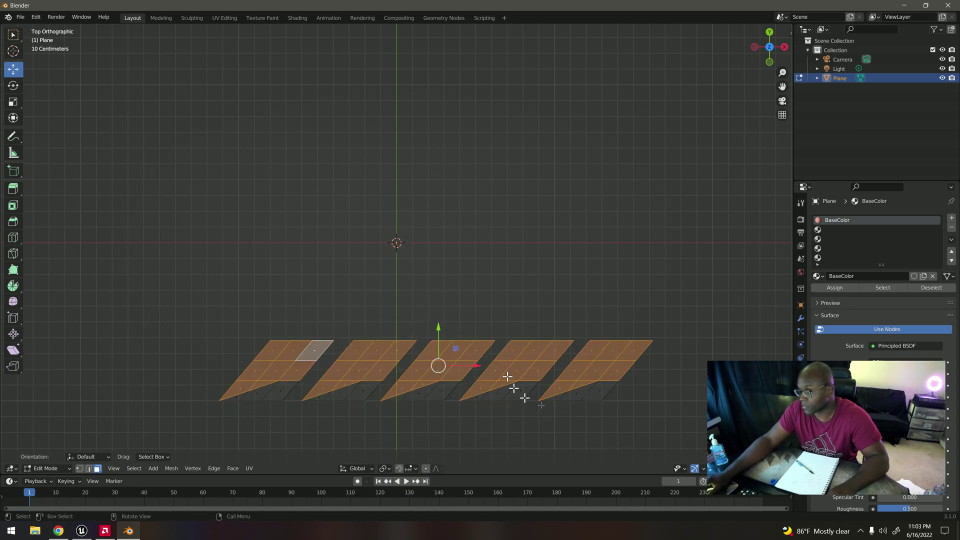
{"action": "key", "text": "z"}
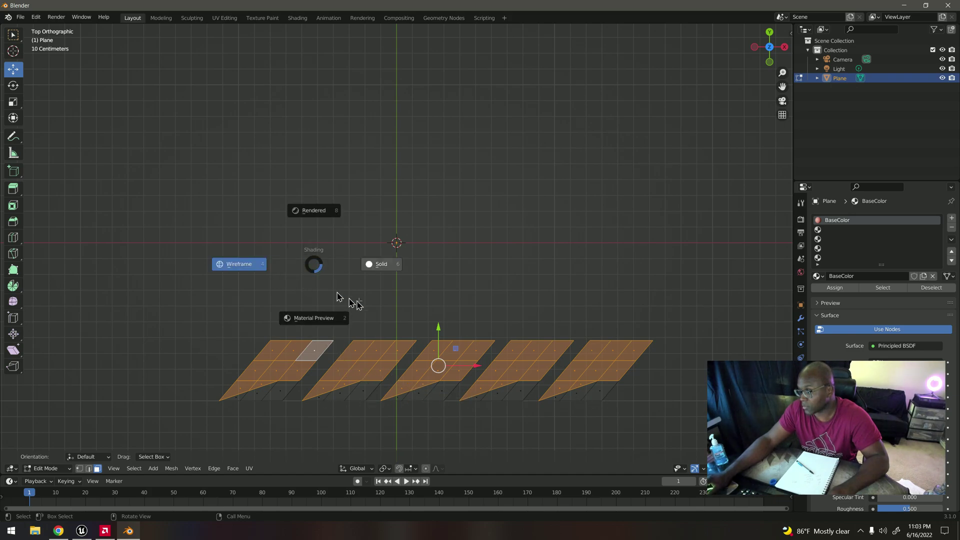
{"action": "left_click", "coordinate": [307, 327]}
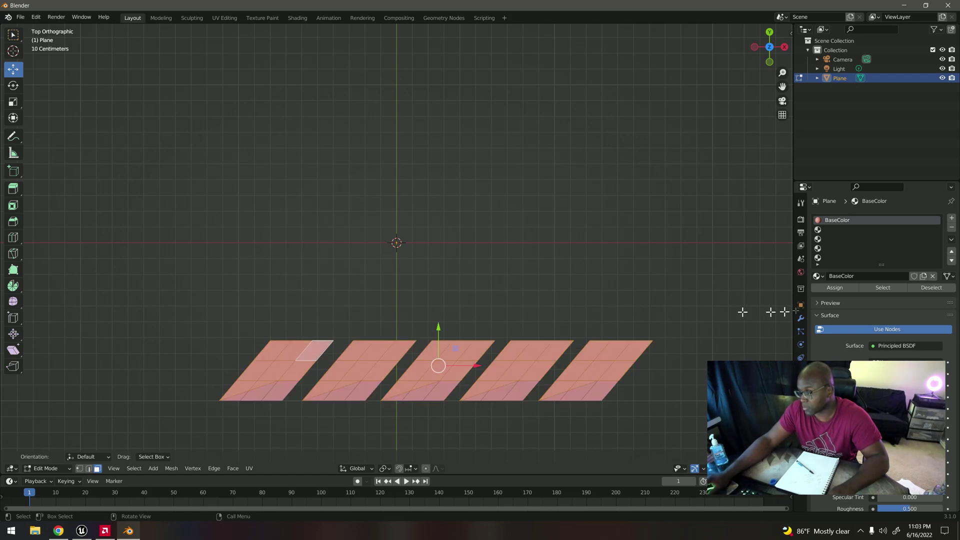
{"action": "left_click", "coordinate": [834, 288]}
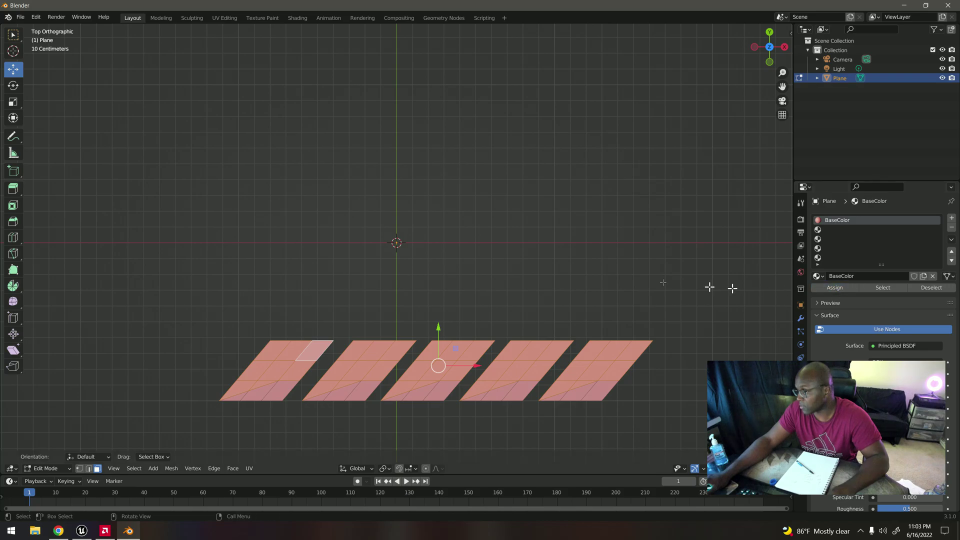
Activate the empty material slot below BaseColor and circle-deselect all faces except those on the first parallelogram
{"action": "left_click", "coordinate": [840, 230]}
{"action": "key", "text": "c"}
{"action": "mouse_move", "coordinate": [605, 353]}
{"action": "left_mouse_down", "text": "shift"}
{"action": "mouse_move", "coordinate": [546, 390]}
{"action": "mouse_move", "coordinate": [484, 363]}
{"action": "mouse_move", "coordinate": [380, 398]}
{"action": "mouse_move", "coordinate": [368, 372]}
{"action": "left_mouse_up", "text": "shift"}
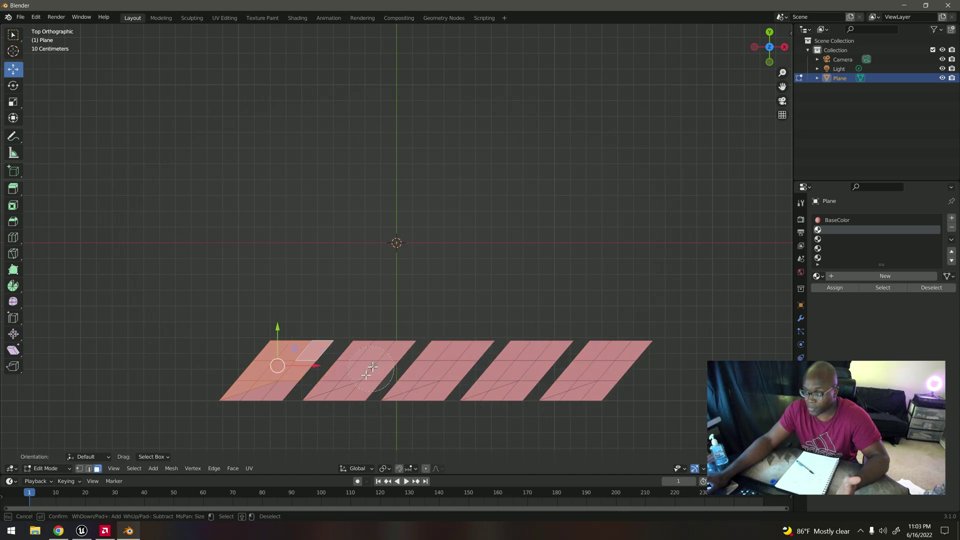
{"action": "key", "text": "Escape"}
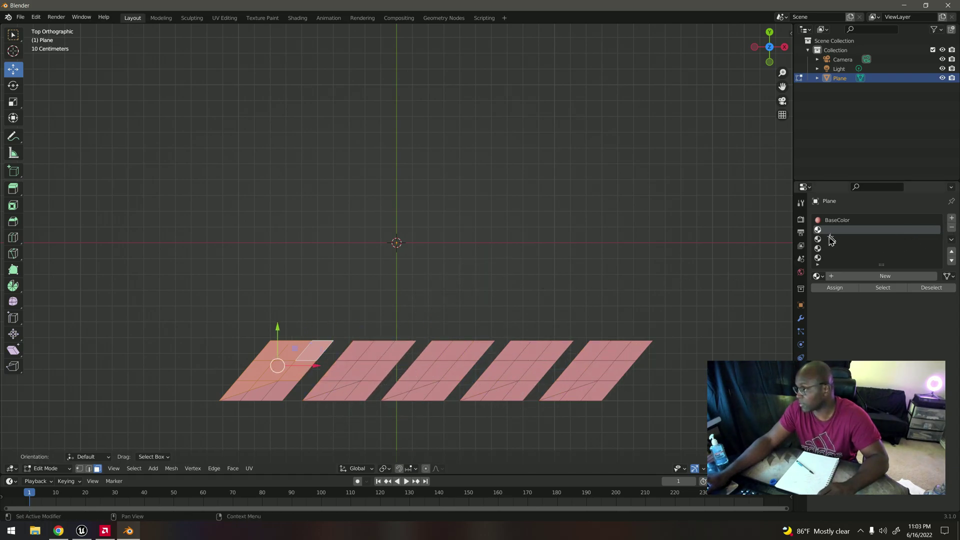
Create a new material in the slot below BaseColor and name it Ammo_1
{"action": "left_click", "coordinate": [834, 277]}
{"action": "double_click", "coordinate": [847, 276]}
{"action": "type", "text": "Ammo"}
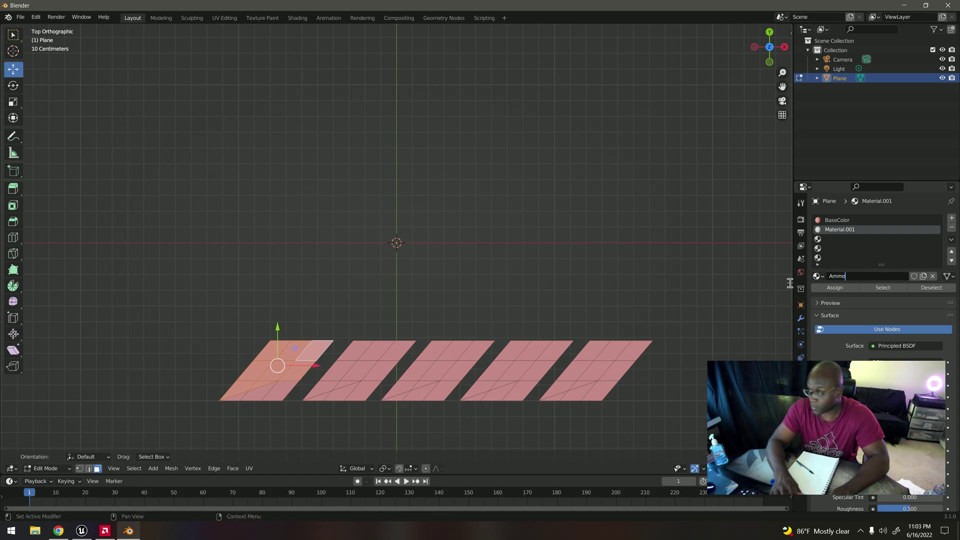
{"action": "type", "text": "_1"}
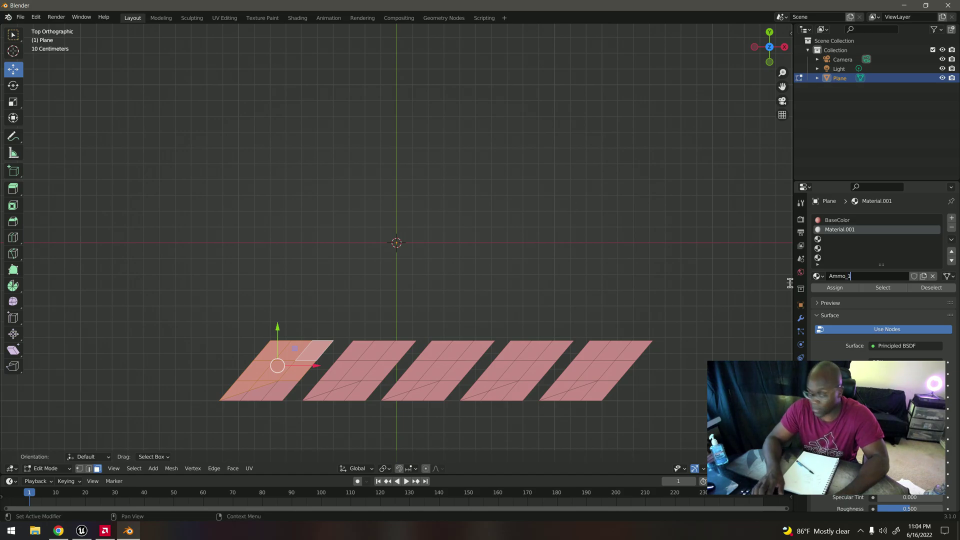
{"action": "key", "text": "Return"}
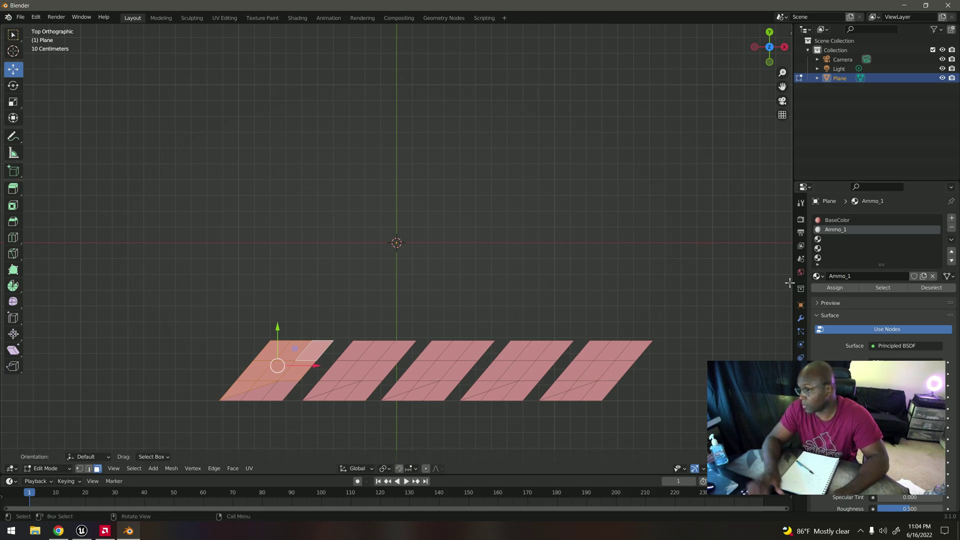
Create a new material in the empty slot below Ammo_1 and name it Ammo_2
{"action": "left_click", "coordinate": [835, 240]}
{"action": "left_click", "coordinate": [845, 276]}
{"action": "double_click", "coordinate": [860, 276]}
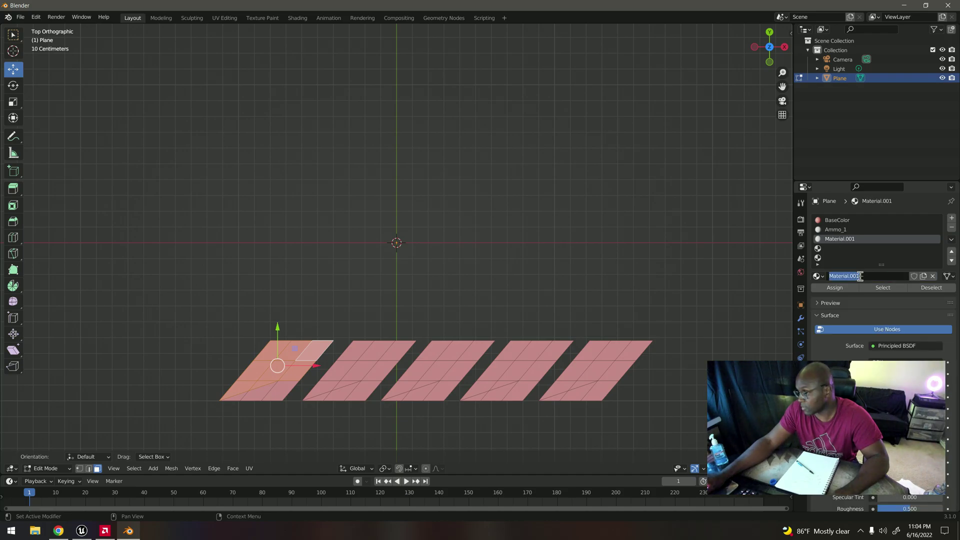
{"action": "type", "text": "Ammo_2"}
{"action": "key", "text": "Return"}
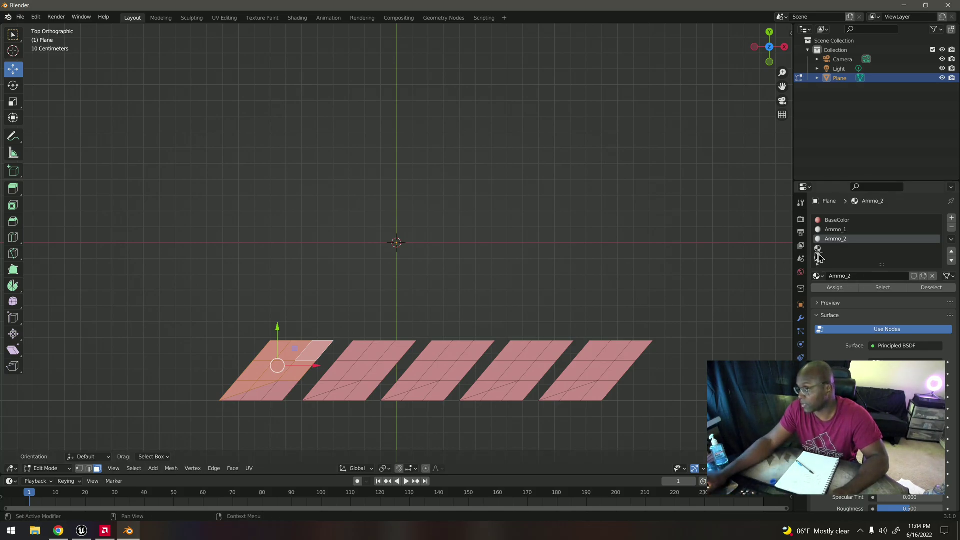
Create a new material in the empty slot below Ammo_2 and name it Ammo_3
{"action": "left_click", "coordinate": [828, 249]}
{"action": "left_click", "coordinate": [839, 277]}
{"action": "double_click", "coordinate": [855, 276]}
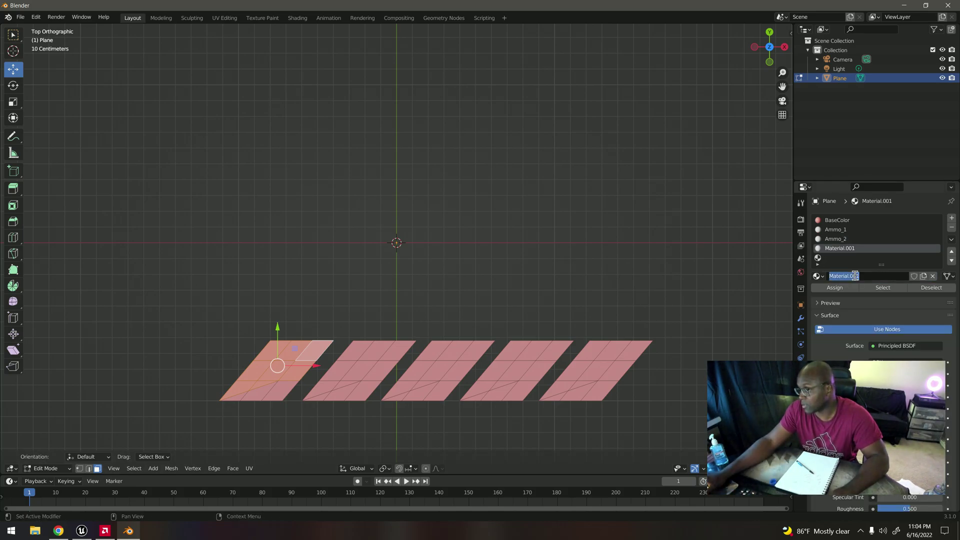
{"action": "type", "text": "Ammo"}
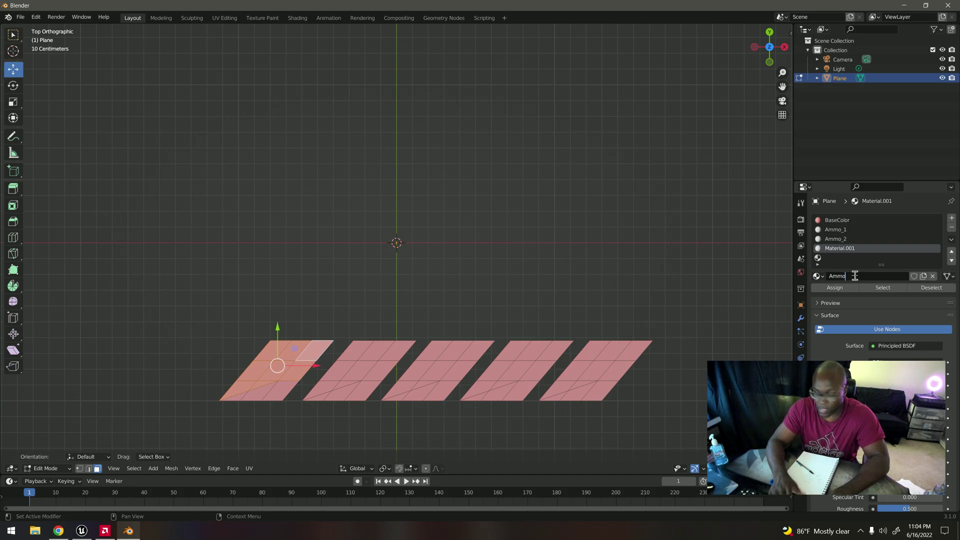
{"action": "type", "text": "_3"}
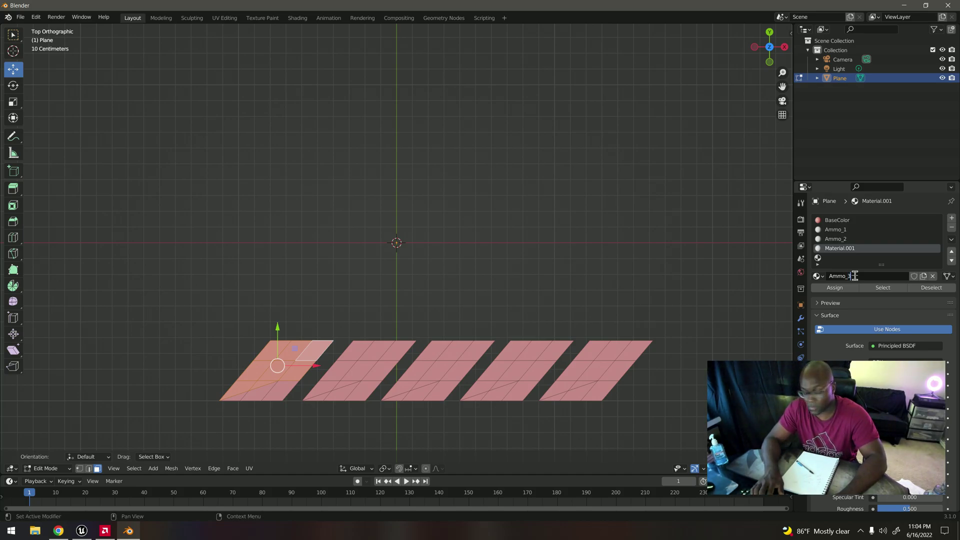
{"action": "key", "text": "Return"}
Create a new material in the empty slot below Ammo_3 and name it Ammo_4
{"action": "left_click", "coordinate": [834, 259]}
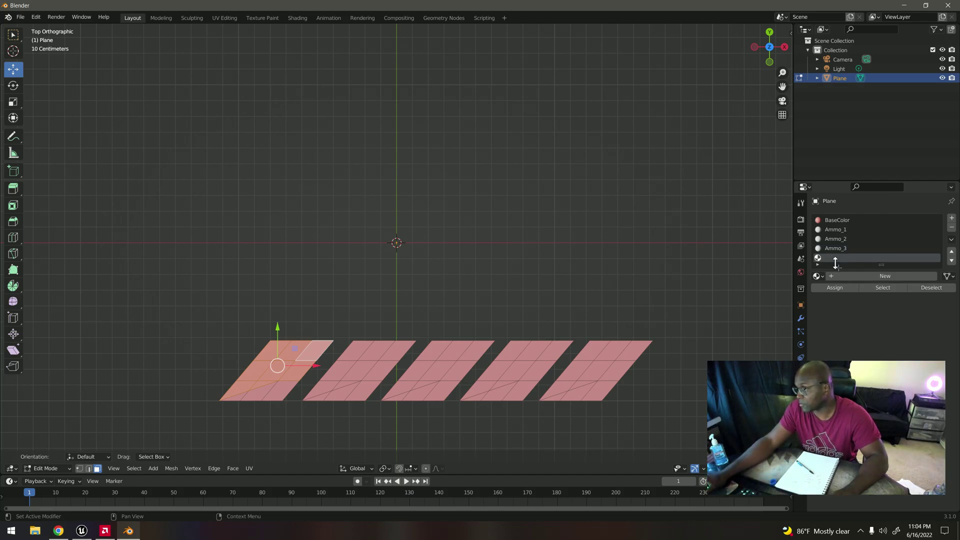
{"action": "left_click", "coordinate": [851, 276]}
{"action": "double_click", "coordinate": [852, 276]}
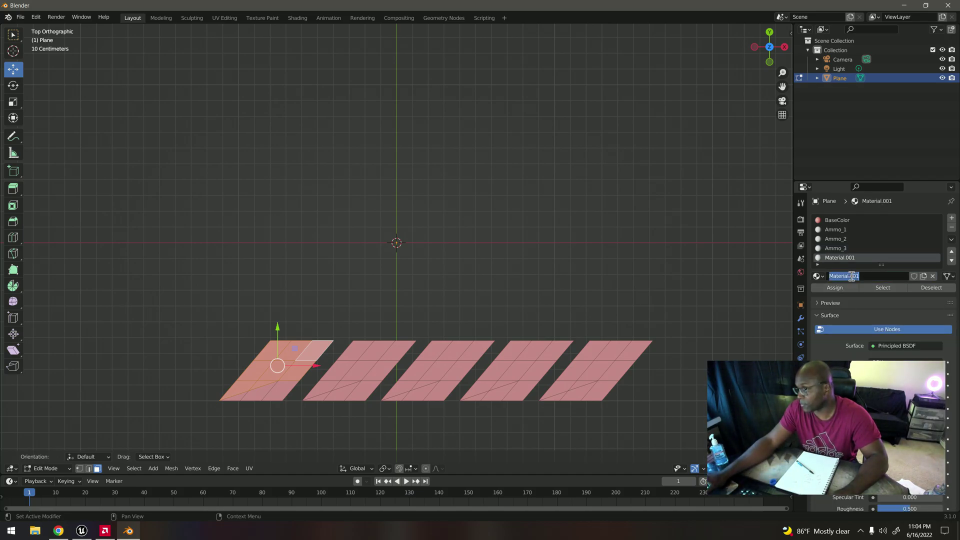
{"action": "type", "text": "Ammo_"}
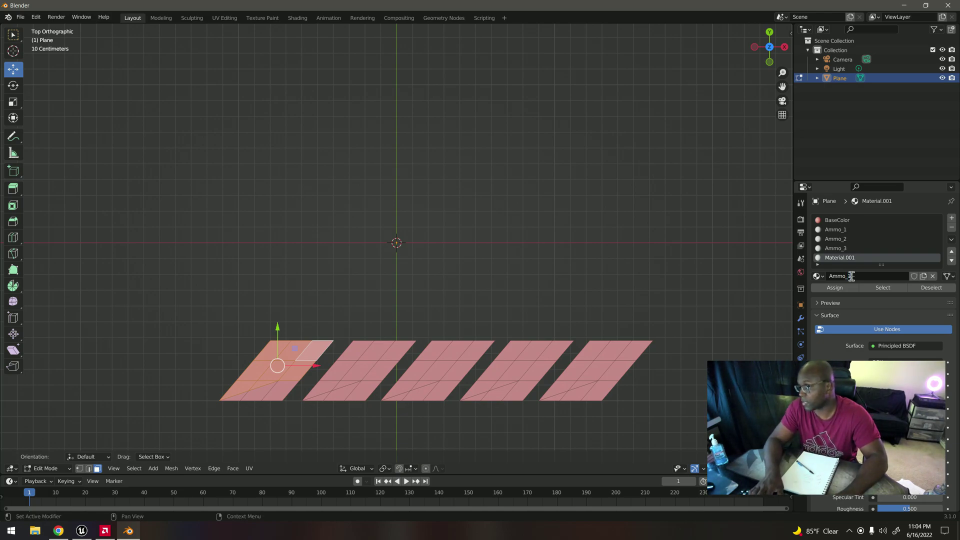
{"action": "type", "text": "4"}
{"action": "key", "text": "Return"}
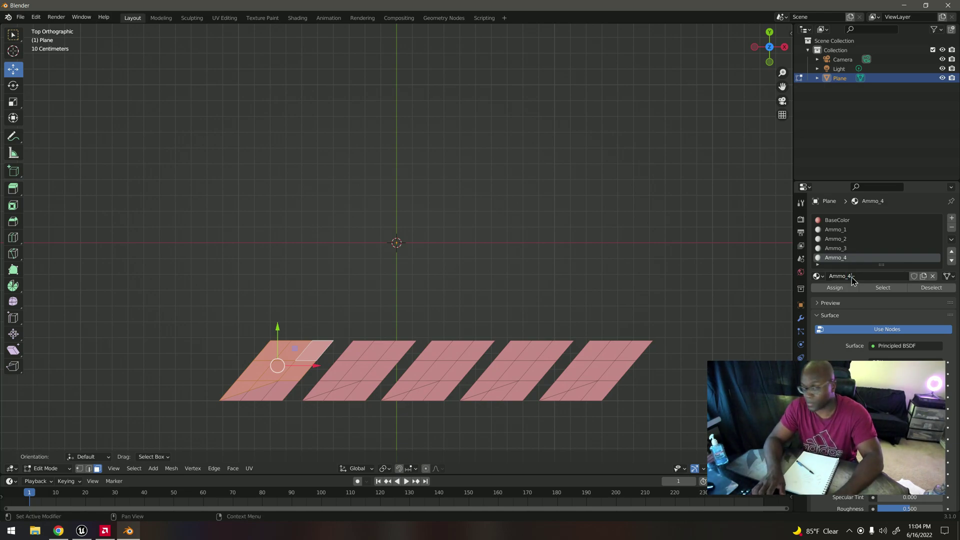
Add another empty material slot below Ammo_4
{"action": "scroll", "coordinate": [853, 248], "scroll_direction": "down", "scroll_amount": 1}
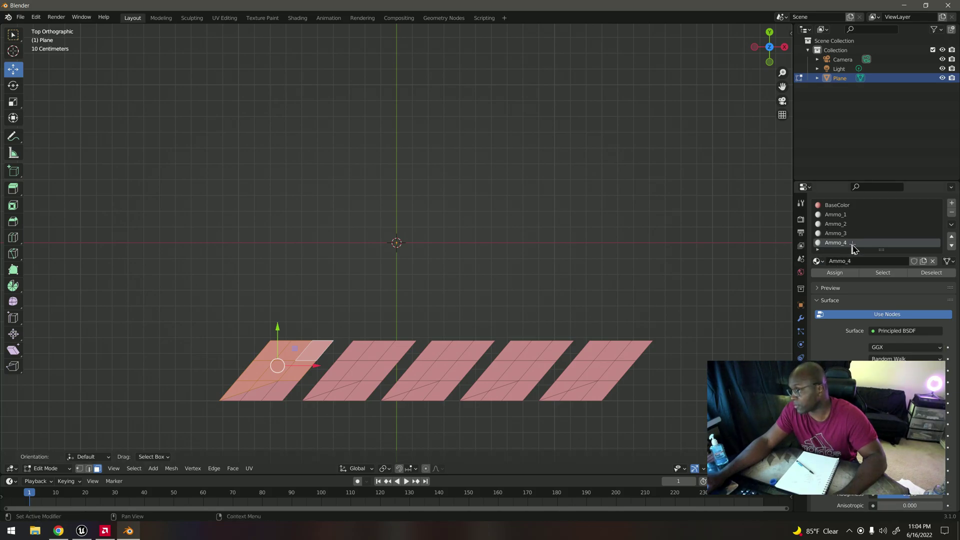
{"action": "scroll", "coordinate": [841, 249], "scroll_direction": "up", "scroll_amount": 1}
{"action": "left_click", "coordinate": [951, 219]}
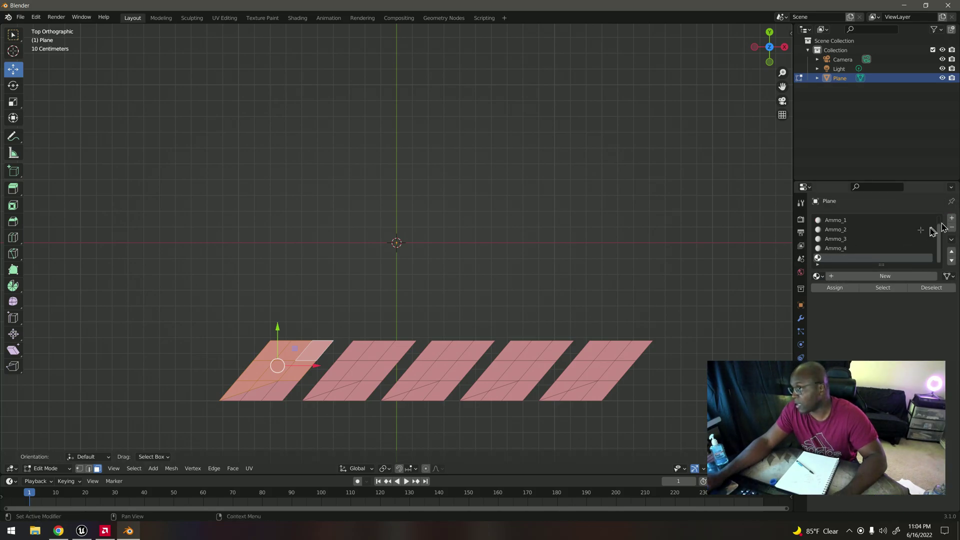
Create a new material in the empty slot below Ammo_4 and name it Ammo_5
{"action": "left_click", "coordinate": [836, 276]}
{"action": "left_click", "coordinate": [850, 276]}
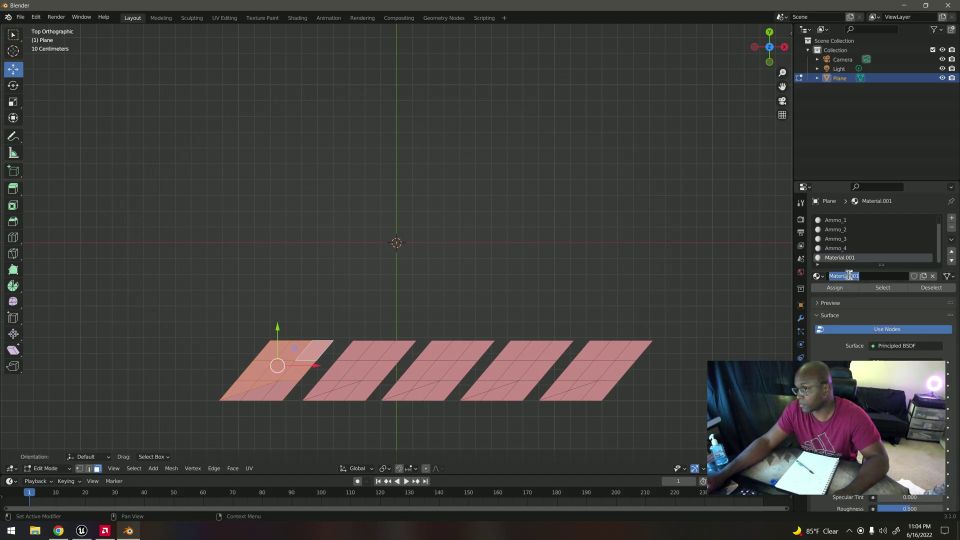
{"action": "type", "text": "Ammo"}
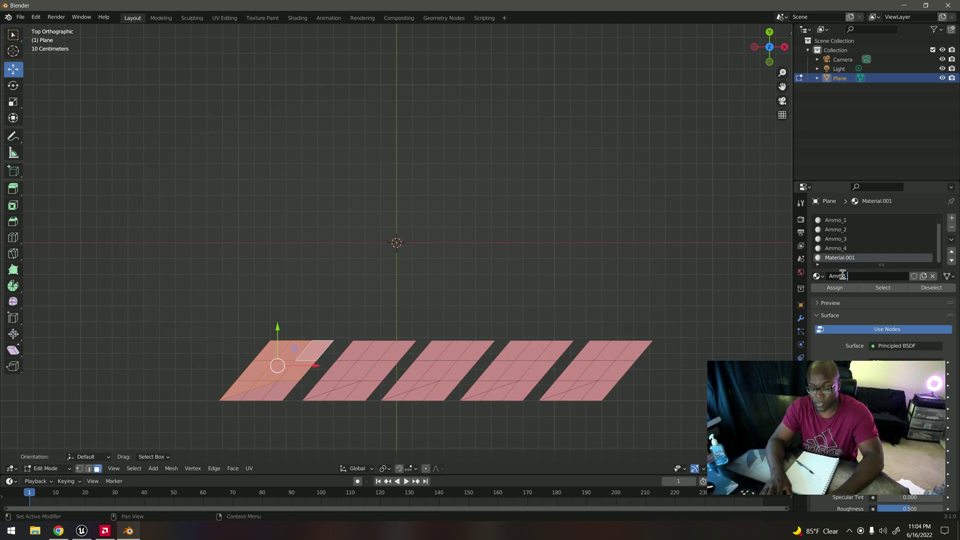
{"action": "type", "text": "_5"}
{"action": "key", "text": "Return"}
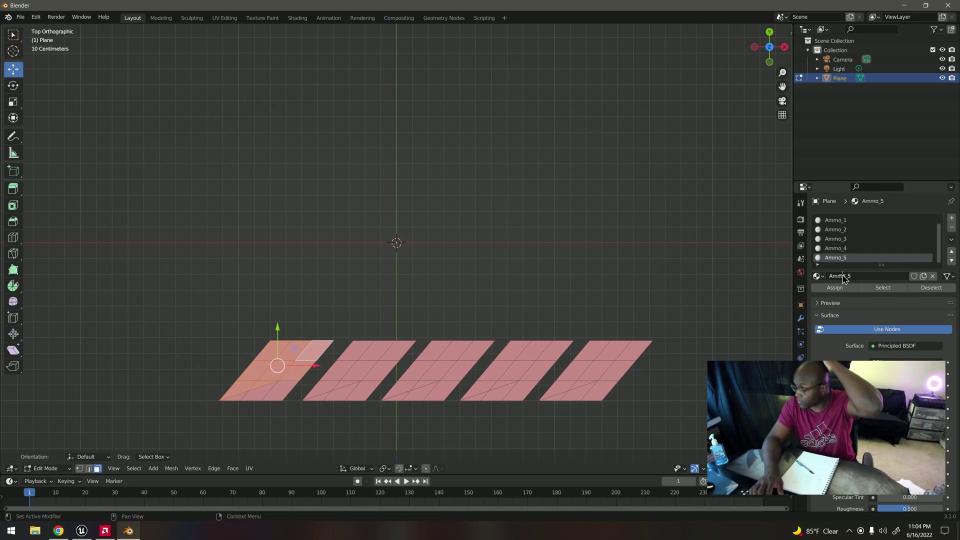
Set Ammo_1's base color to lime green and assign it to the selected upper faces of the first parallelogram
{"action": "scroll", "coordinate": [840, 228], "scroll_direction": "up", "scroll_amount": 1}
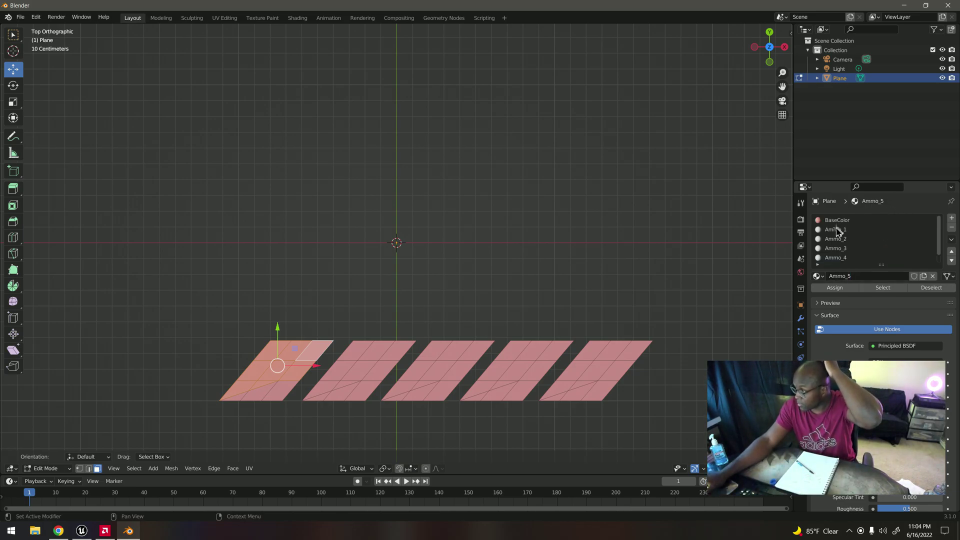
{"action": "left_click", "coordinate": [835, 231]}
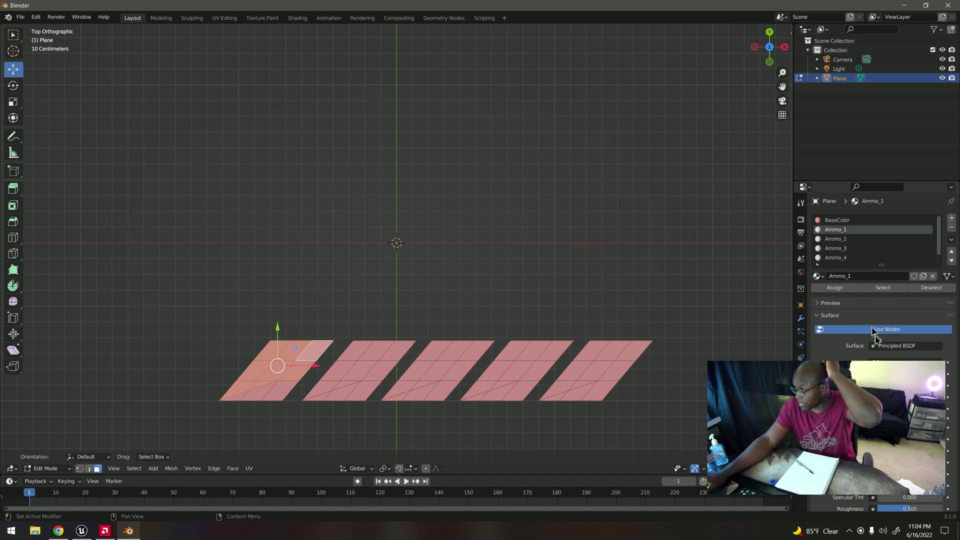
{"action": "scroll", "coordinate": [875, 340], "scroll_direction": "down", "scroll_amount": 2}
{"action": "left_click", "coordinate": [885, 355]}
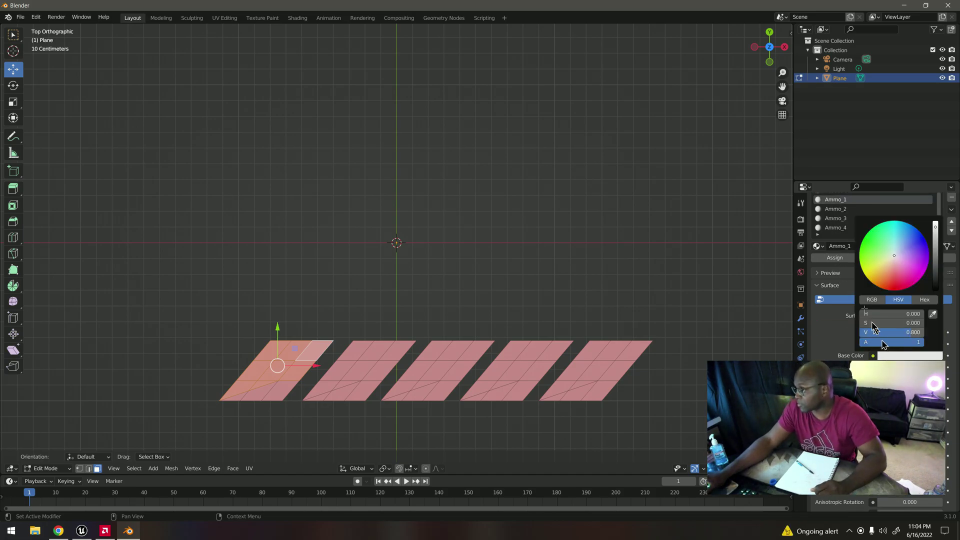
{"action": "left_click_drag", "start_coordinate": [883, 262], "coordinate": [866, 260]}
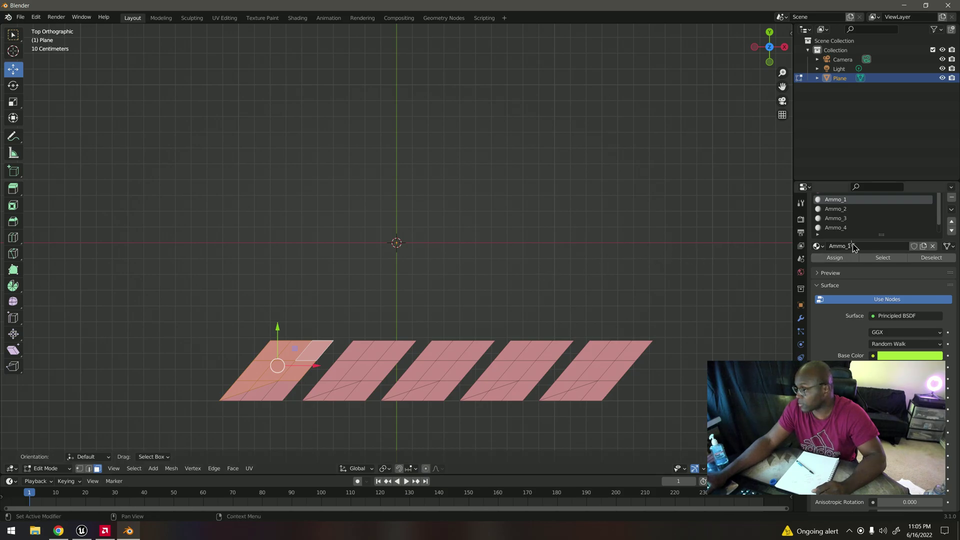
{"action": "left_click", "coordinate": [833, 259]}
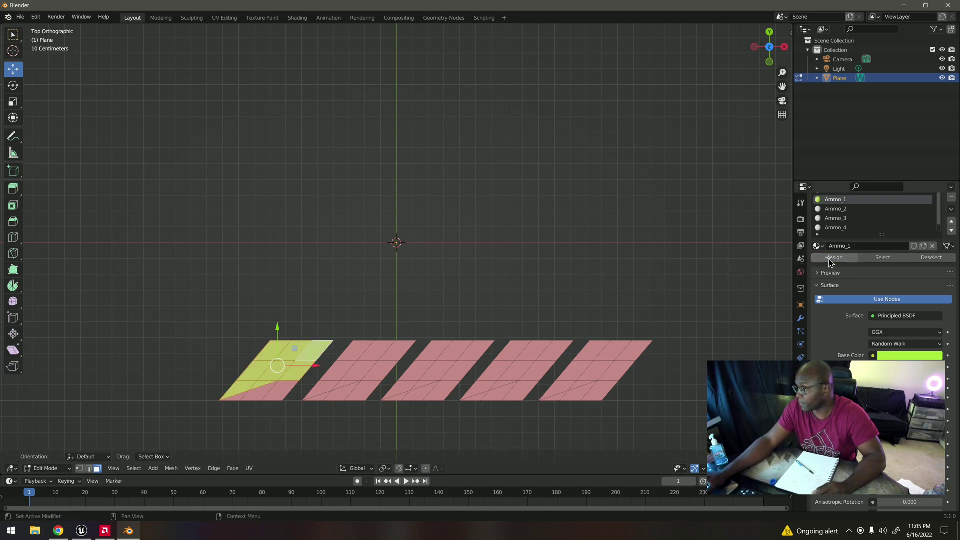
Select only the second parallelogram's upper faces and assign them Ammo_2 with a turquoise base color of about hue 0.493, saturation 0.801
{"action": "key", "text": "alt+a"}
{"action": "key", "text": "c"}
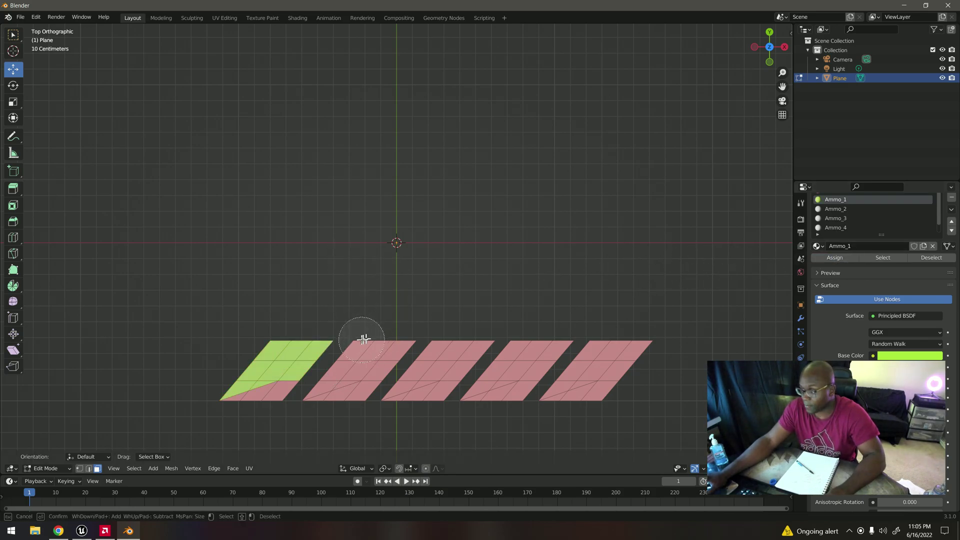
{"action": "mouse_move", "coordinate": [337, 369]}
{"action": "left_mouse_down"}
{"action": "mouse_move", "coordinate": [356, 347]}
{"action": "mouse_move", "coordinate": [360, 364]}
{"action": "left_mouse_up"}
{"action": "key", "text": "Escape"}
{"action": "left_click", "coordinate": [839, 209]}
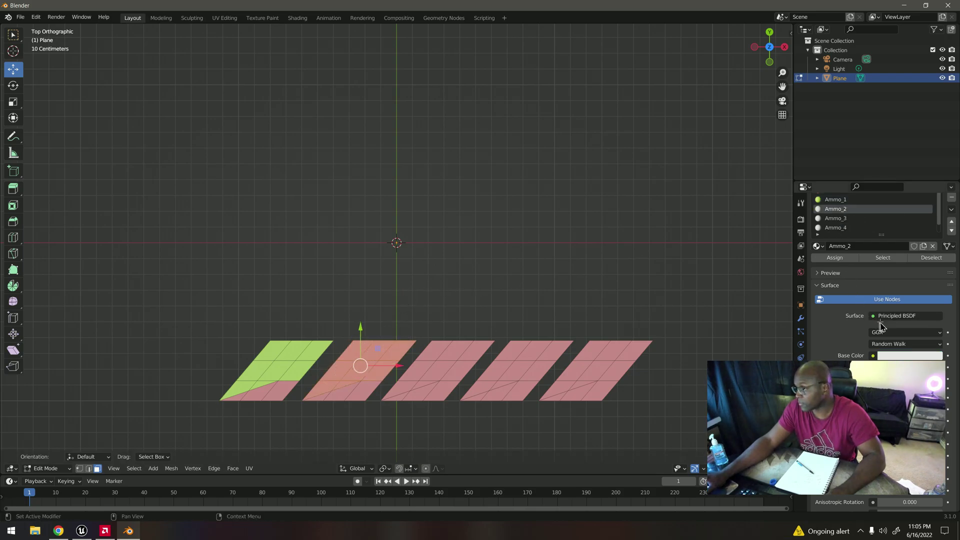
{"action": "scroll", "coordinate": [881, 325], "scroll_direction": "down", "scroll_amount": 2}
{"action": "left_click", "coordinate": [885, 325]}
{"action": "left_click", "coordinate": [879, 221]}
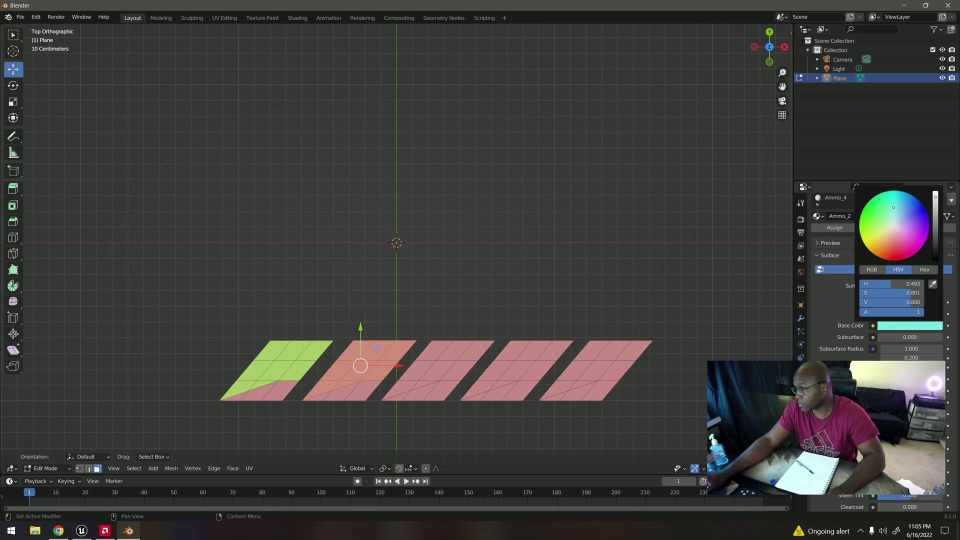
{"action": "left_click", "coordinate": [831, 228]}
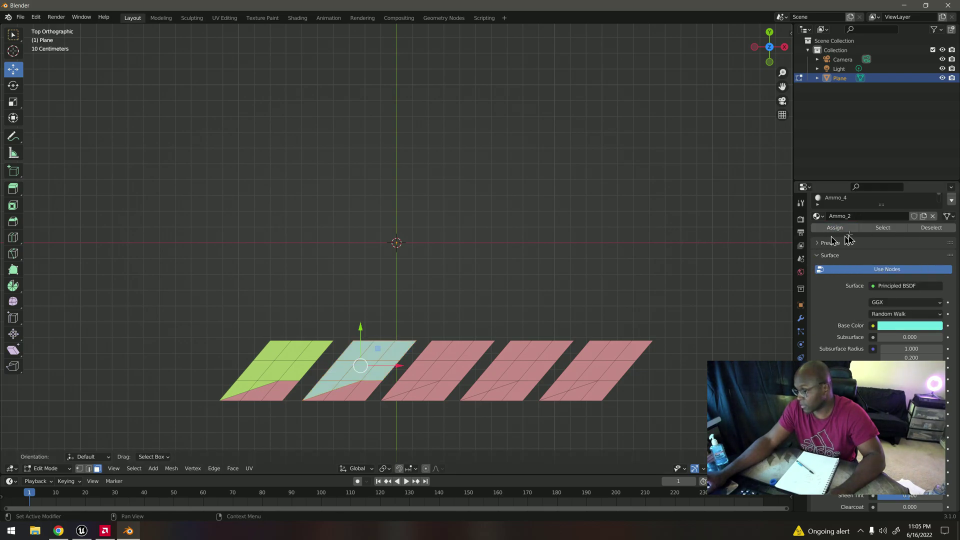
Set the base color of the Ammo_3 material to bright magenta
{"action": "left_click_drag", "start_coordinate": [850, 204], "coordinate": [851, 233]}
{"action": "left_click", "coordinate": [836, 220]}
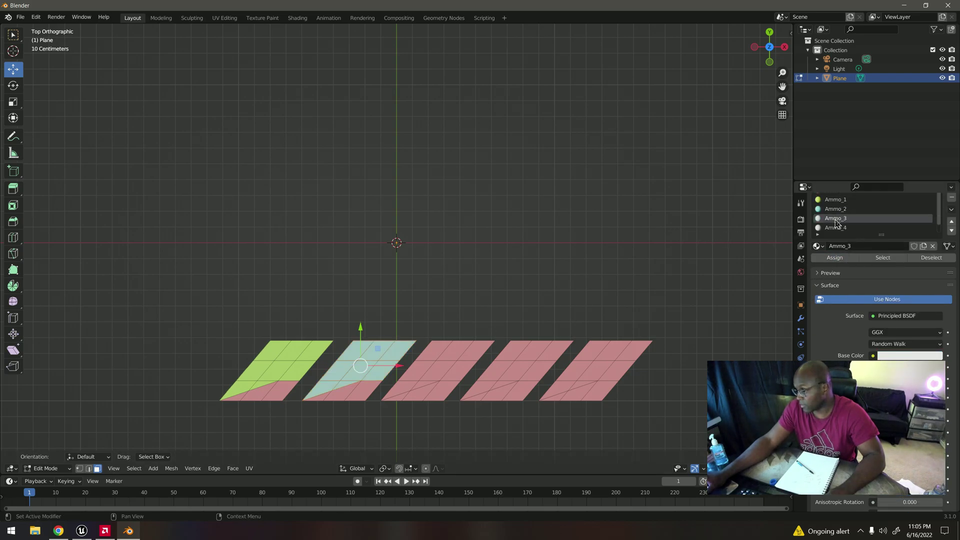
{"action": "scroll", "coordinate": [884, 314], "scroll_direction": "down", "scroll_amount": 3}
{"action": "left_click", "coordinate": [886, 312]}
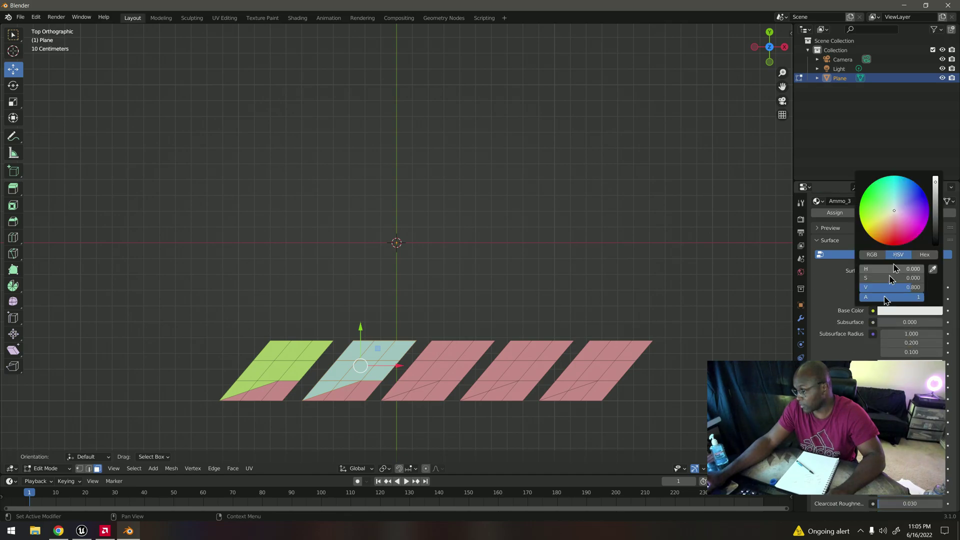
{"action": "left_click_drag", "start_coordinate": [914, 223], "coordinate": [923, 226]}
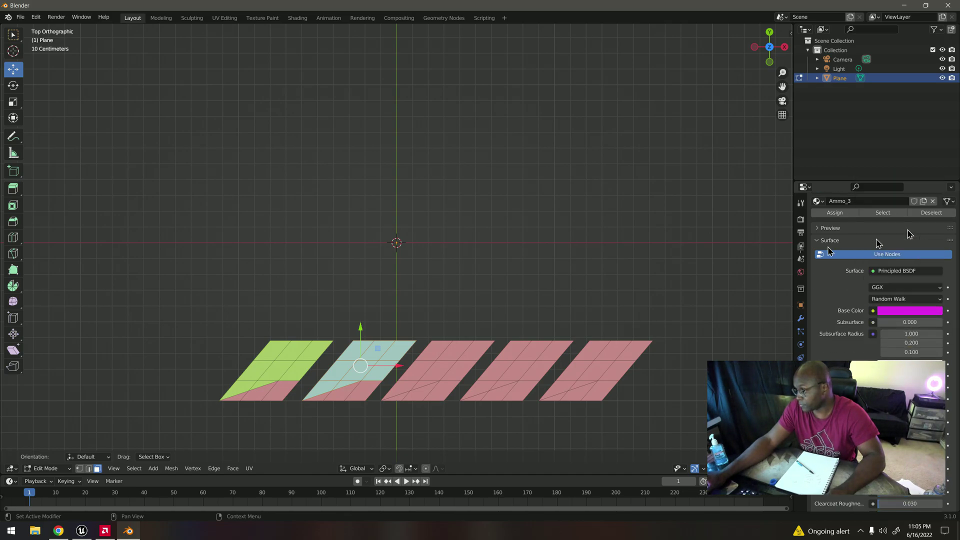
Try Ammo_3 on the second parallelogram's selected faces, and reassign Ammo_2 to them
{"action": "left_click", "coordinate": [833, 214]}
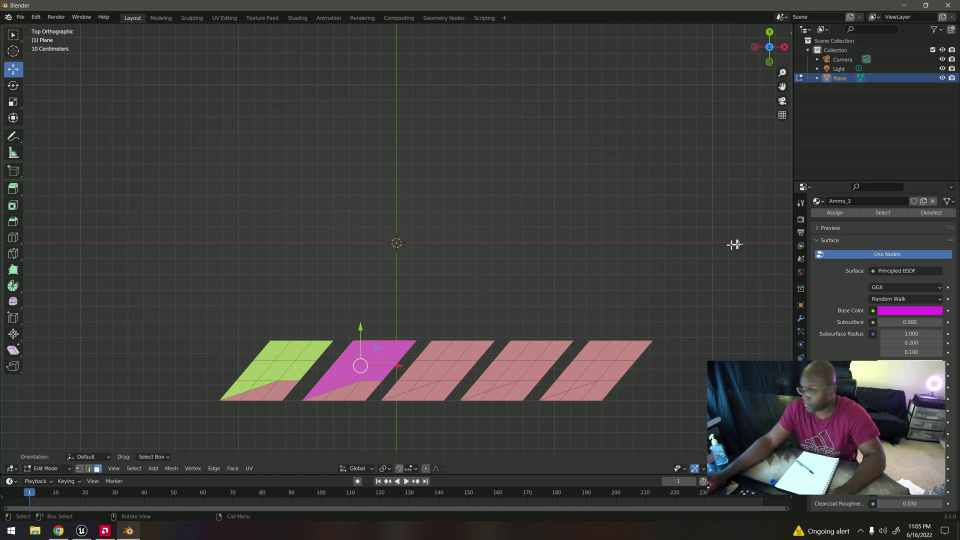
{"action": "scroll", "coordinate": [730, 248], "scroll_direction": "up", "scroll_amount": 3}
{"action": "scroll", "coordinate": [858, 242], "scroll_direction": "up", "scroll_amount": 1}
{"action": "scroll", "coordinate": [858, 243], "scroll_direction": "up", "scroll_amount": 2}
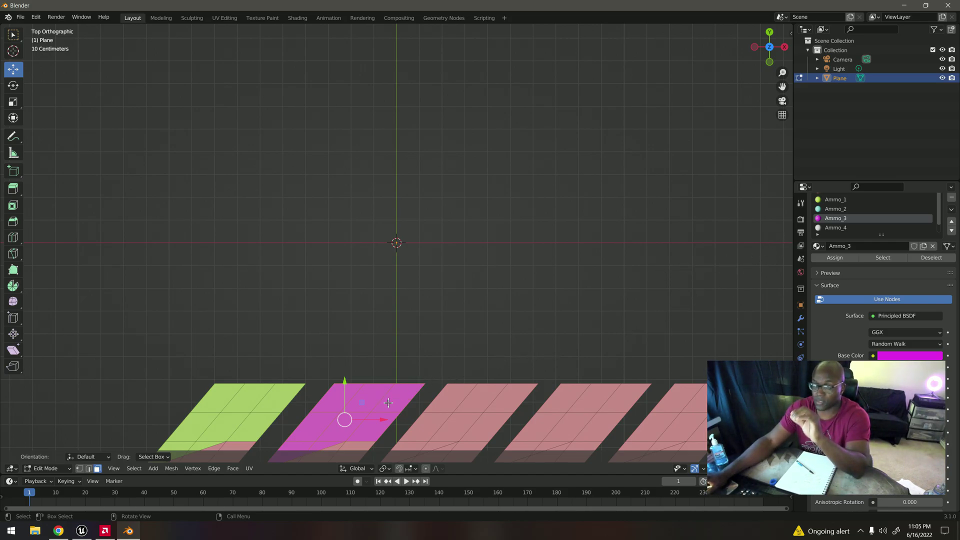
{"action": "scroll", "coordinate": [430, 394], "scroll_direction": "down", "scroll_amount": 1}
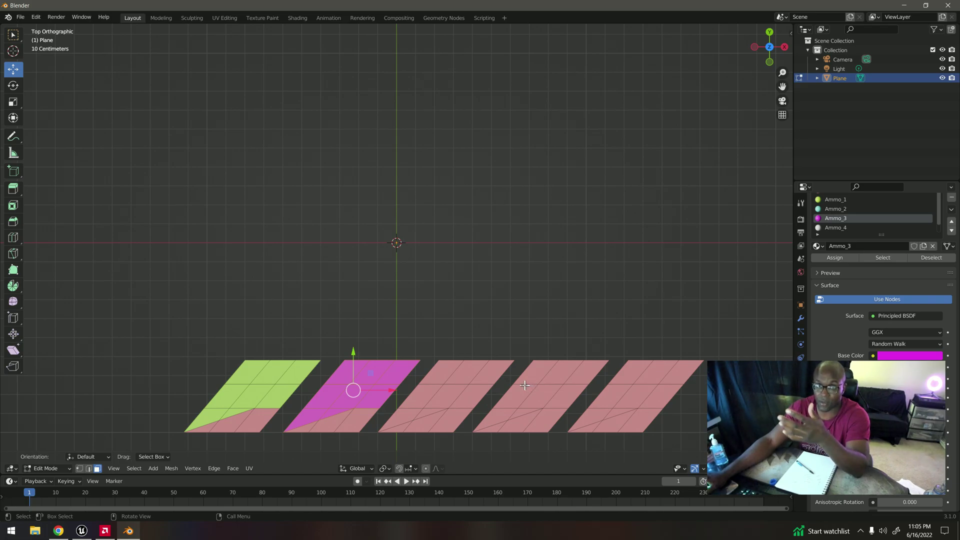
{"action": "left_click", "coordinate": [835, 208]}
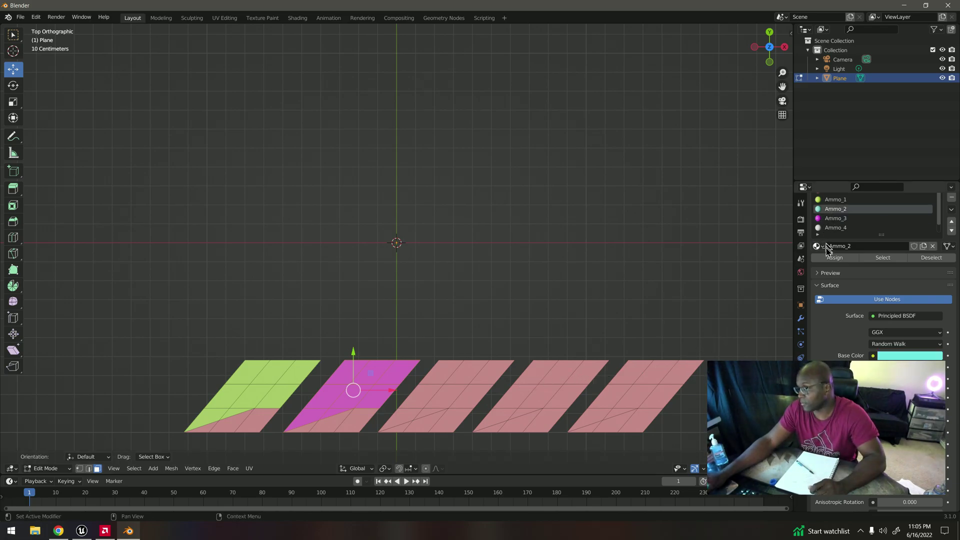
{"action": "left_click", "coordinate": [832, 258]}
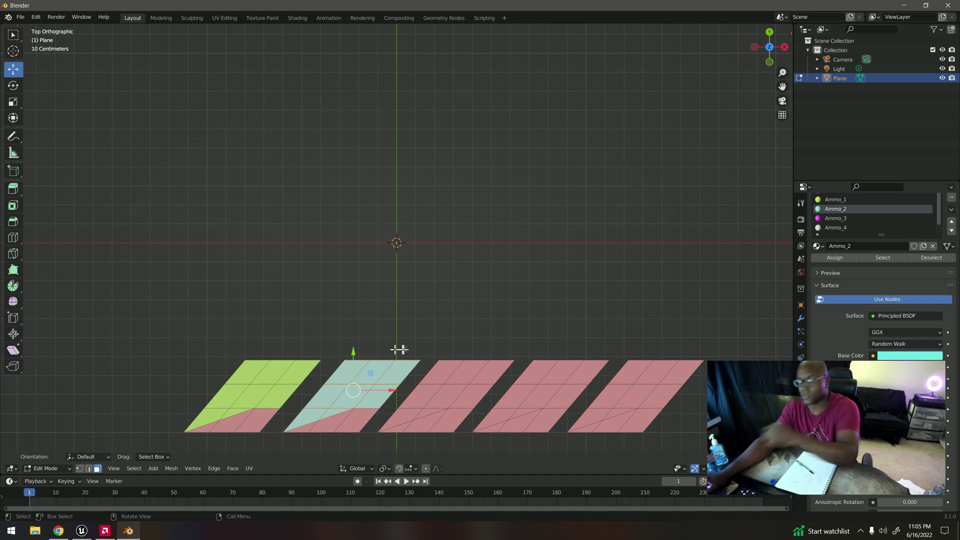
Select only the third parallelogram's upper faces and assign the Ammo_3 material to them
{"action": "left_click", "coordinate": [836, 218]}
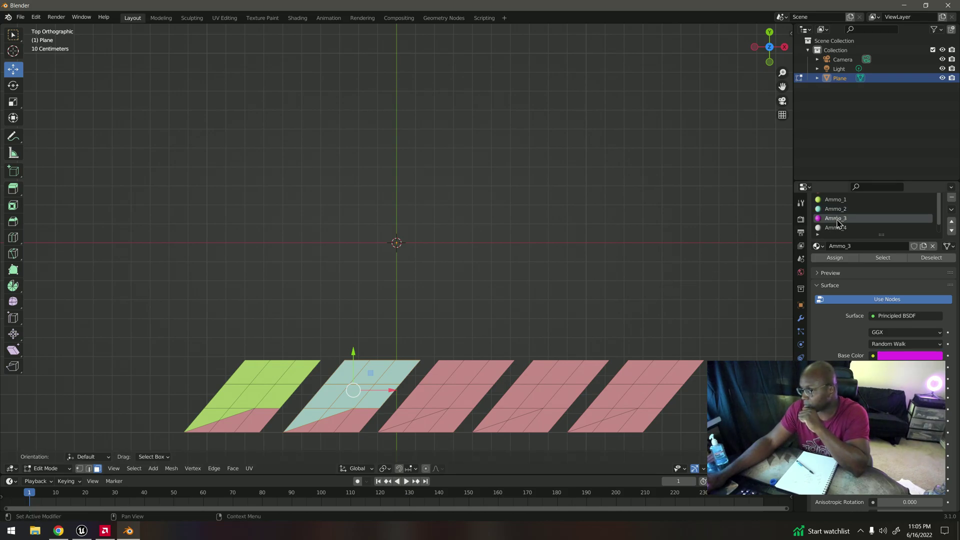
{"action": "key", "text": "alt+a"}
{"action": "key", "text": "c"}
{"action": "mouse_move", "coordinate": [420, 400]}
{"action": "left_mouse_down"}
{"action": "mouse_move", "coordinate": [409, 395]}
{"action": "mouse_move", "coordinate": [446, 388]}
{"action": "left_mouse_up"}
{"action": "right_click", "coordinate": [604, 309]}
{"action": "left_click", "coordinate": [834, 258]}
Select only the fourth parallelogram's upper faces and assign them Ammo_4 with a blue base color of about hue 0.666, saturation 0.944
{"action": "key", "text": "alt+a"}
{"action": "key", "text": "c"}
{"action": "mouse_move", "coordinate": [525, 386]}
{"action": "left_mouse_down"}
{"action": "mouse_move", "coordinate": [506, 392]}
{"action": "mouse_move", "coordinate": [560, 388]}
{"action": "left_mouse_up"}
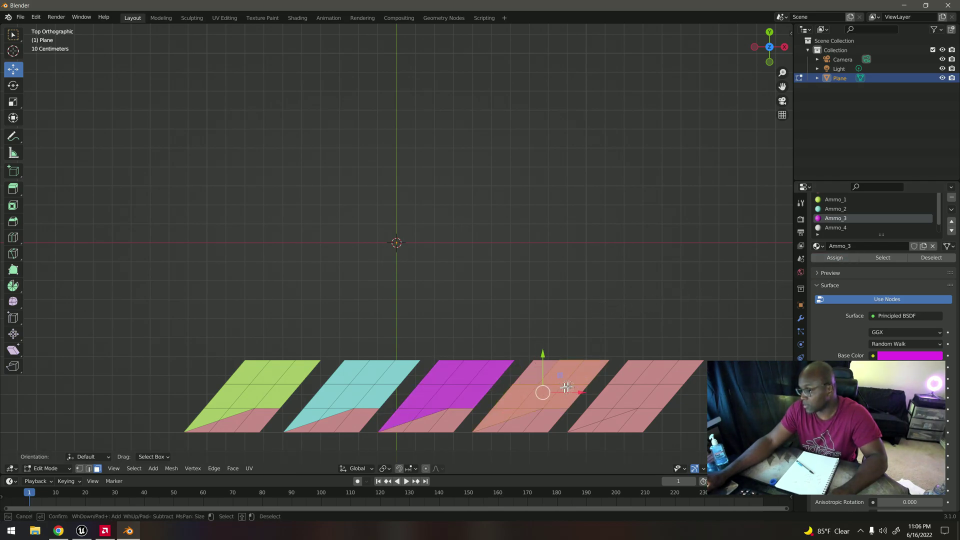
{"action": "right_click", "coordinate": [788, 244]}
{"action": "left_click", "coordinate": [836, 227]}
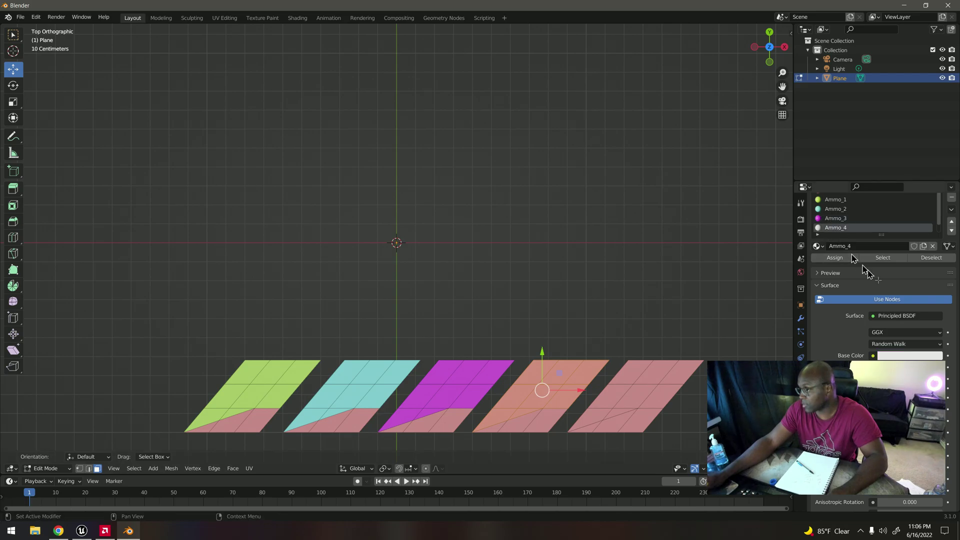
{"action": "scroll", "coordinate": [867, 272], "scroll_direction": "down", "scroll_amount": 1}
{"action": "left_click", "coordinate": [903, 340]}
{"action": "left_click", "coordinate": [917, 232]}
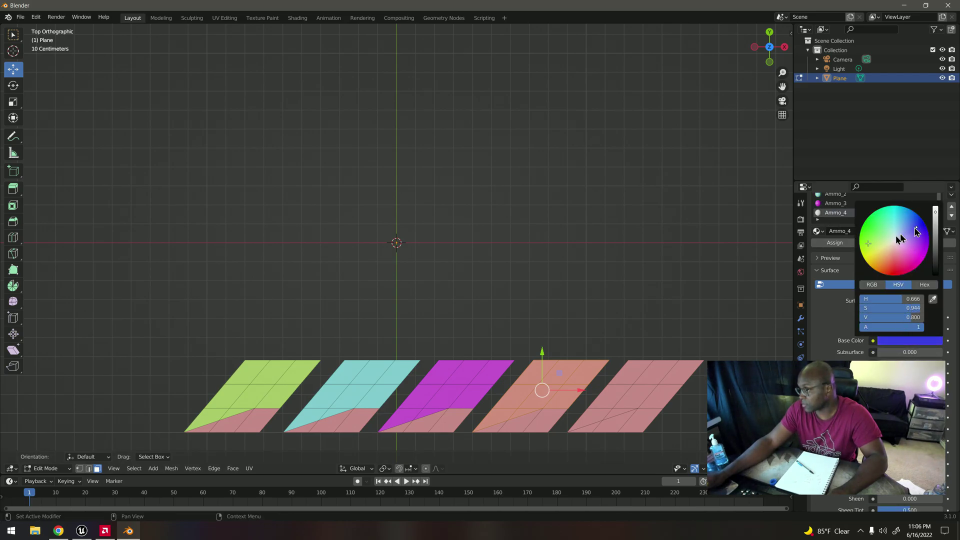
{"action": "left_click", "coordinate": [835, 244]}
Select only the fifth parallelogram's upper faces, assign them Ammo_5 with a yellow base color of about hue 0.158, saturation 0.979, and deselect everything
{"action": "left_click", "coordinate": [635, 323]}
{"action": "key", "text": "c"}
{"action": "mouse_move", "coordinate": [611, 394]}
{"action": "left_mouse_down"}
{"action": "mouse_move", "coordinate": [602, 407]}
{"action": "mouse_move", "coordinate": [671, 368]}
{"action": "mouse_move", "coordinate": [645, 378]}
{"action": "left_mouse_up"}
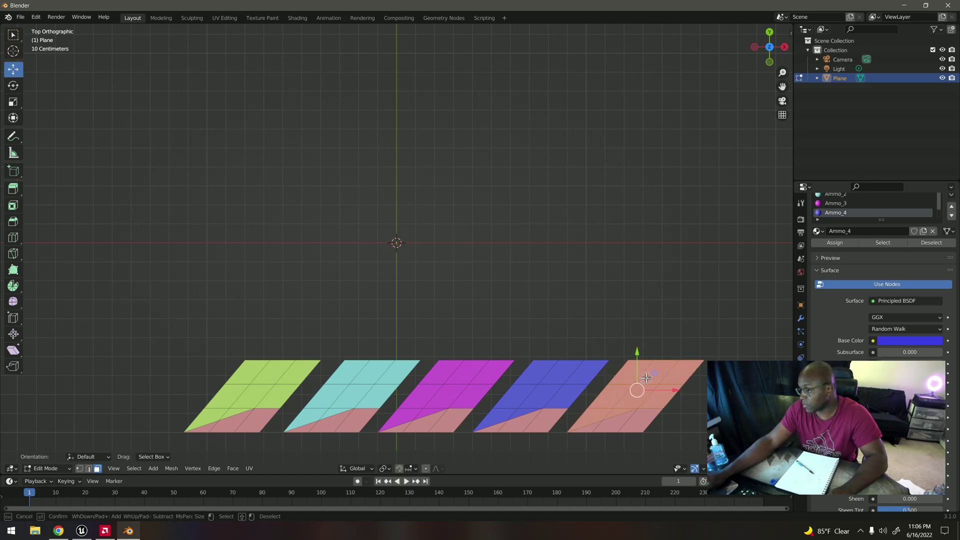
{"action": "right_click", "coordinate": [678, 292]}
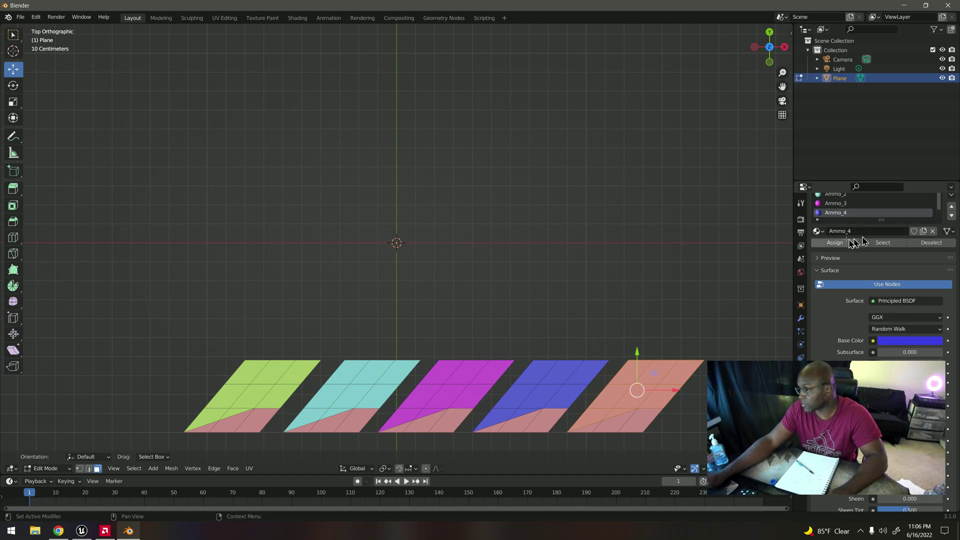
{"action": "scroll", "coordinate": [870, 215], "scroll_direction": "down", "scroll_amount": 1}
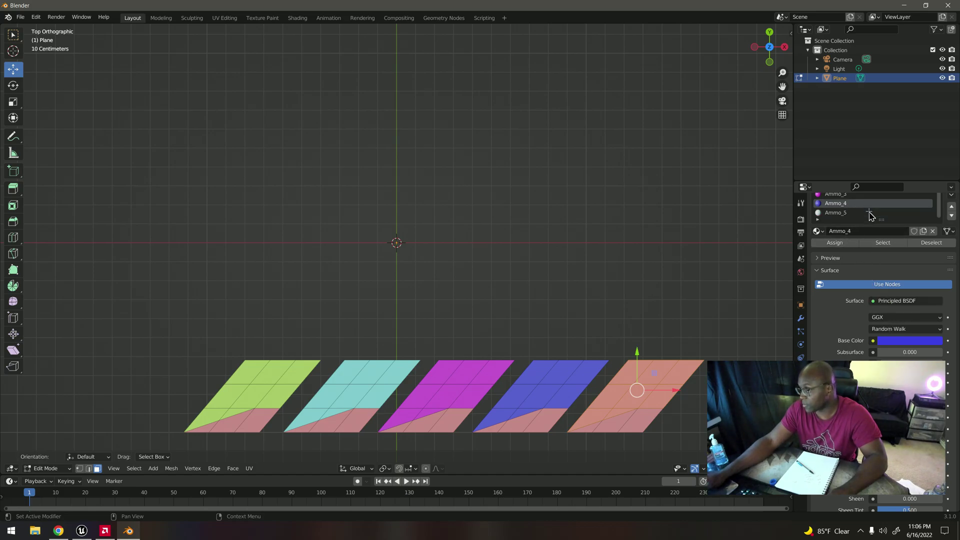
{"action": "left_click", "coordinate": [849, 213]}
{"action": "left_click", "coordinate": [885, 344]}
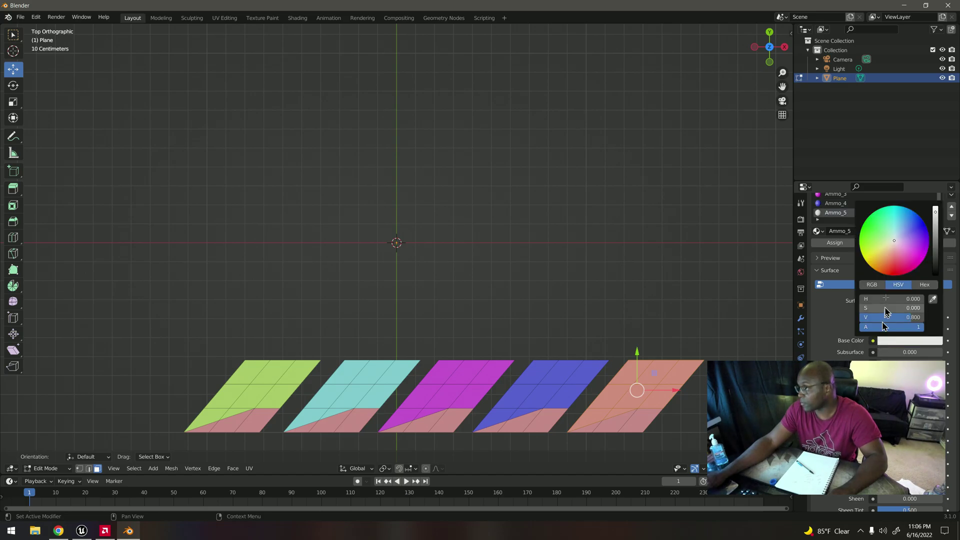
{"action": "left_click_drag", "start_coordinate": [884, 252], "coordinate": [869, 256]}
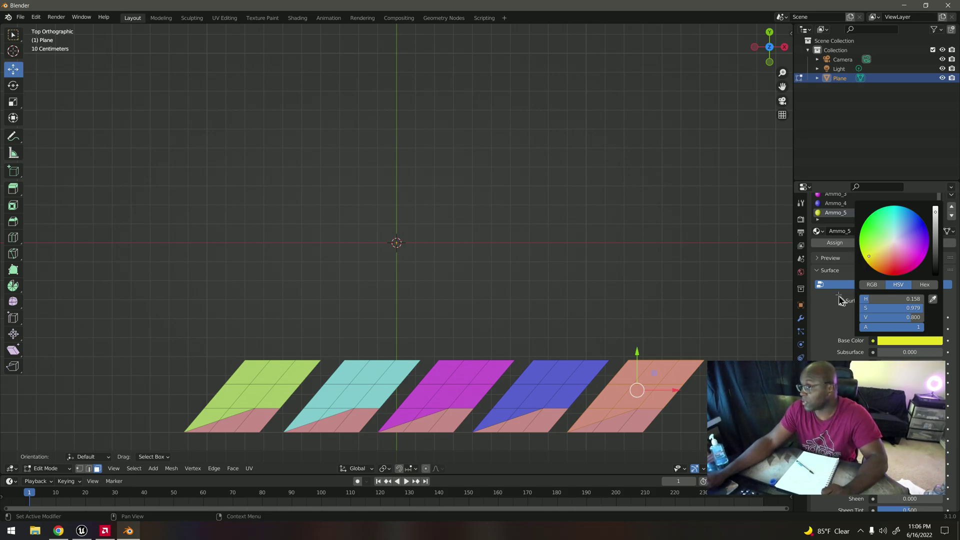
{"action": "left_click", "coordinate": [834, 243]}
{"action": "left_click", "coordinate": [404, 292]}
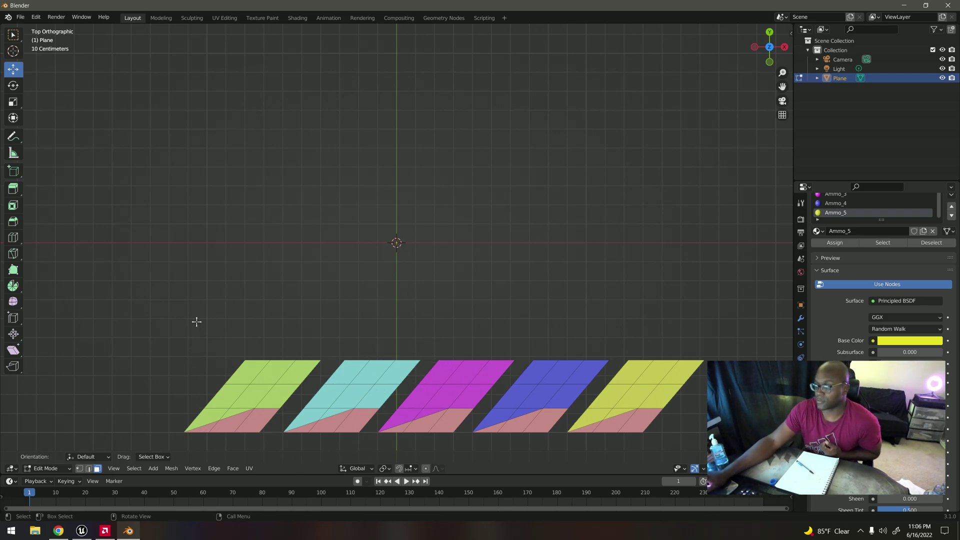
Select the faces of all five parallelograms with circle select and UV unwrap them with the standard Unwrap method
{"action": "scroll", "coordinate": [197, 322], "scroll_direction": "down", "scroll_amount": 1}
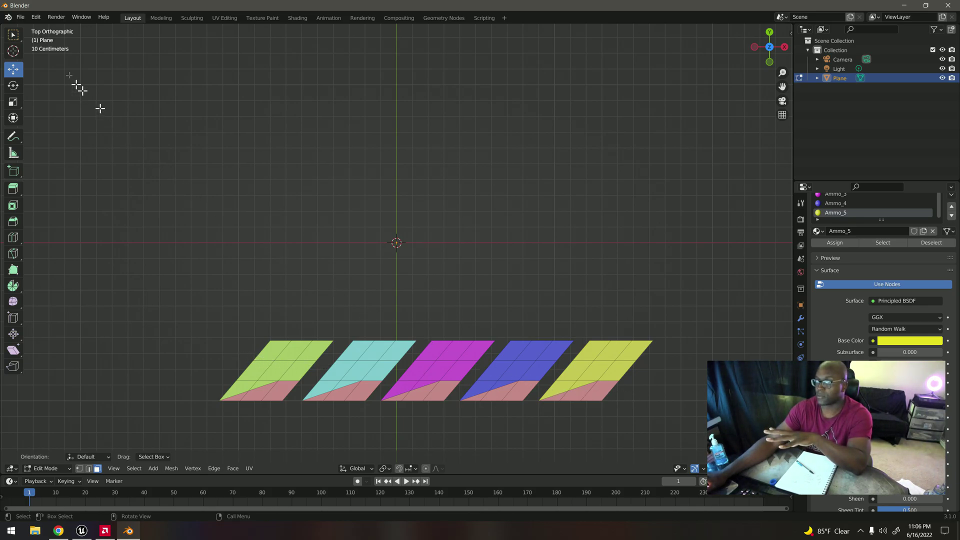
{"action": "right_click", "coordinate": [165, 226]}
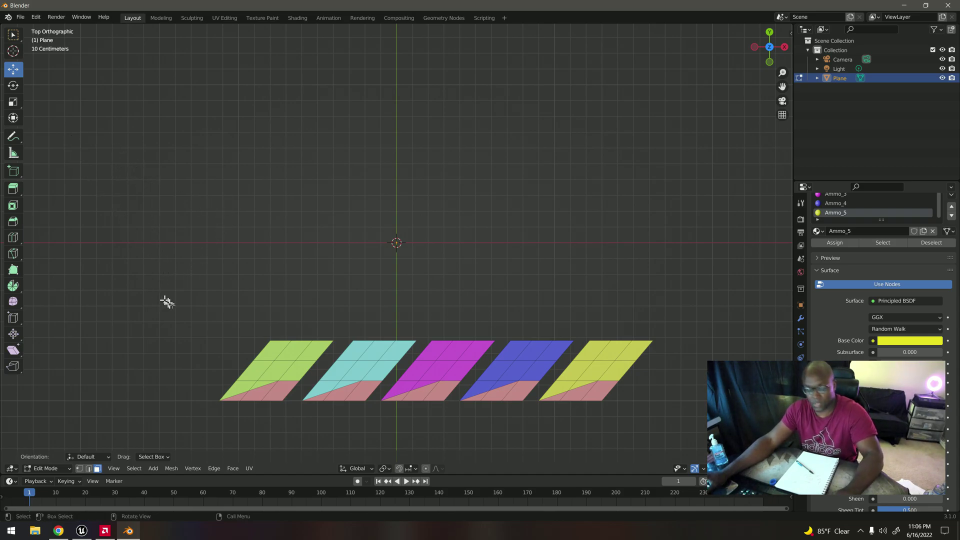
{"action": "key", "text": "c"}
{"action": "mouse_move", "coordinate": [263, 380]}
{"action": "left_mouse_down"}
{"action": "mouse_move", "coordinate": [274, 354]}
{"action": "mouse_move", "coordinate": [636, 344]}
{"action": "left_mouse_up"}
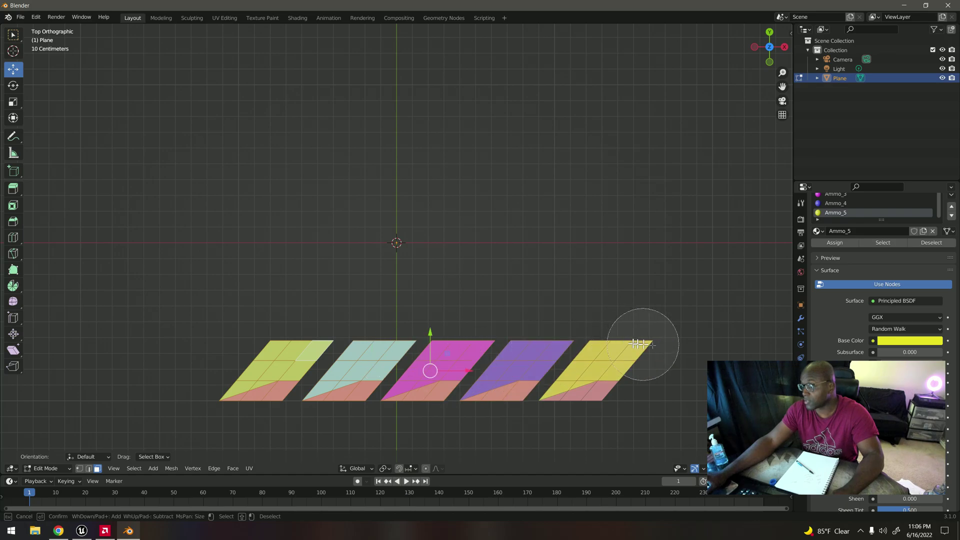
{"action": "key", "text": "Return"}
{"action": "key", "text": "u"}
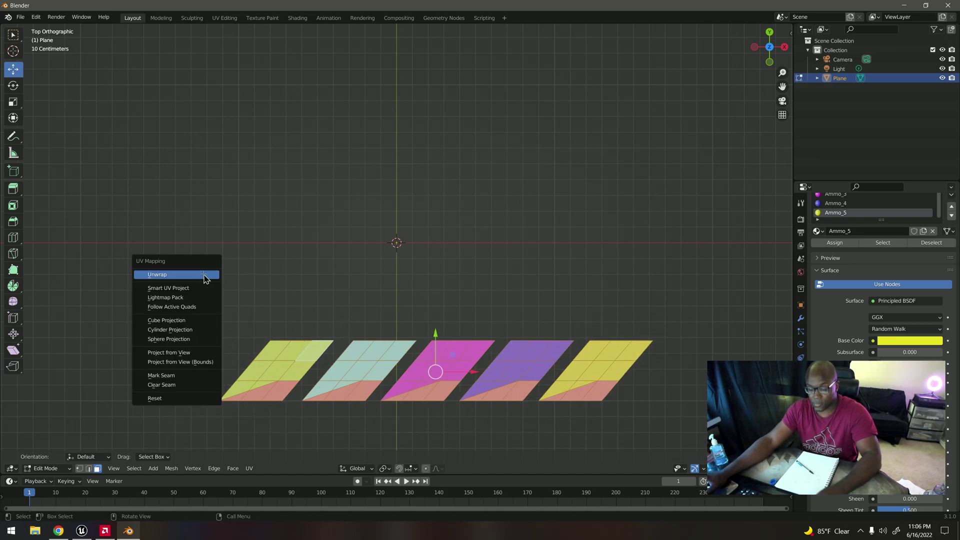
{"action": "left_click", "coordinate": [204, 275]}
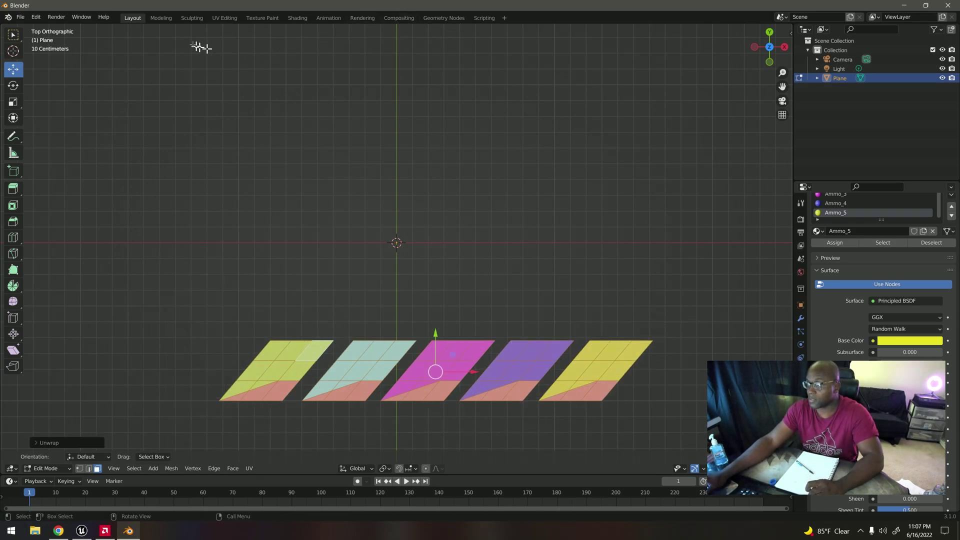
Open the UV Editing workspace to view the unwrapped layout, and save the project as ZinxUI in F:\Sabertooth\BrainLand
{"action": "left_click", "coordinate": [224, 18]}
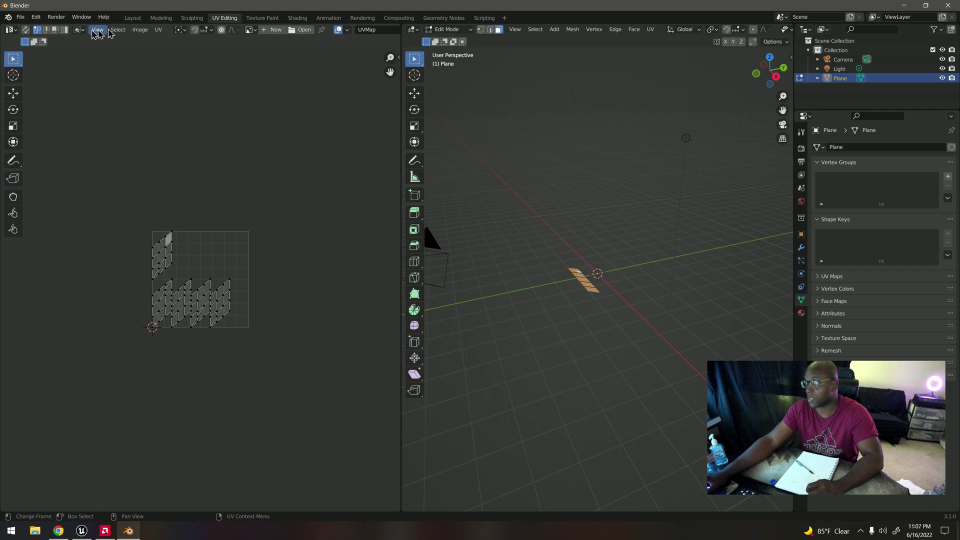
{"action": "left_click", "coordinate": [20, 17]}
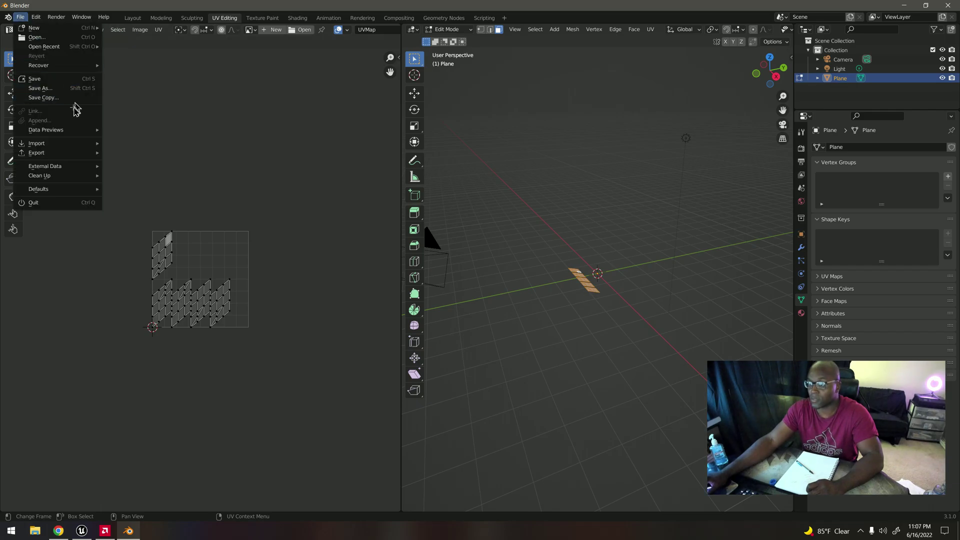
{"action": "left_click", "coordinate": [45, 89]}
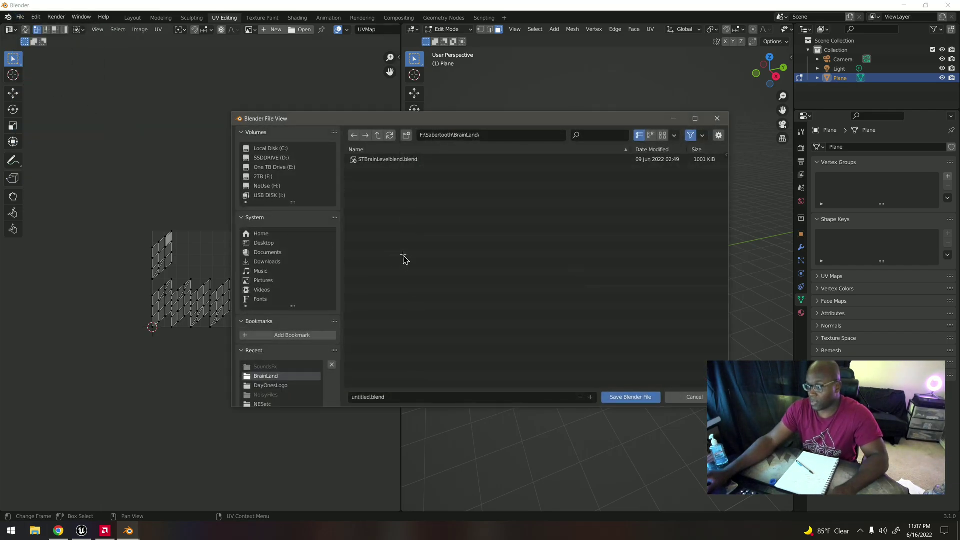
{"action": "left_click", "coordinate": [391, 398]}
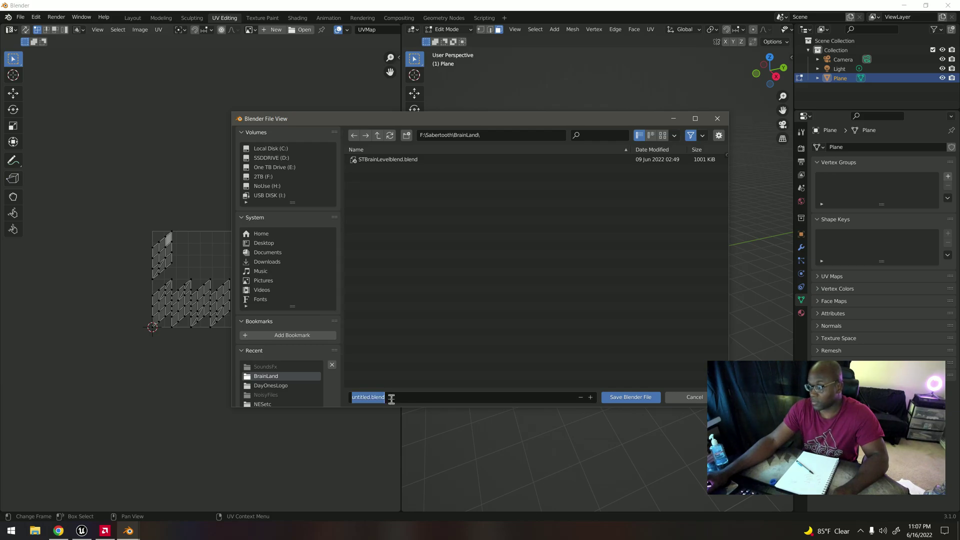
{"action": "type", "text": "ZinxSho"}
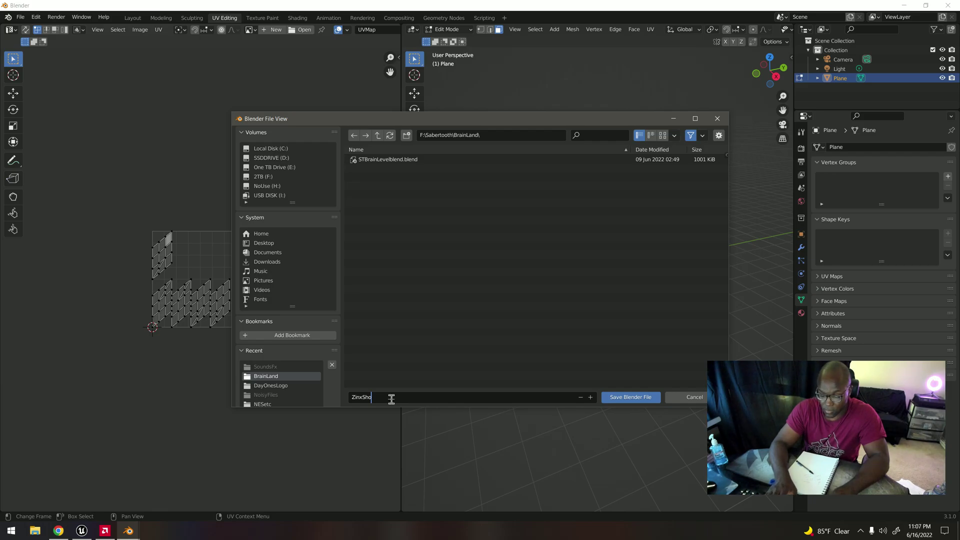
{"action": "type", "text": "r"}
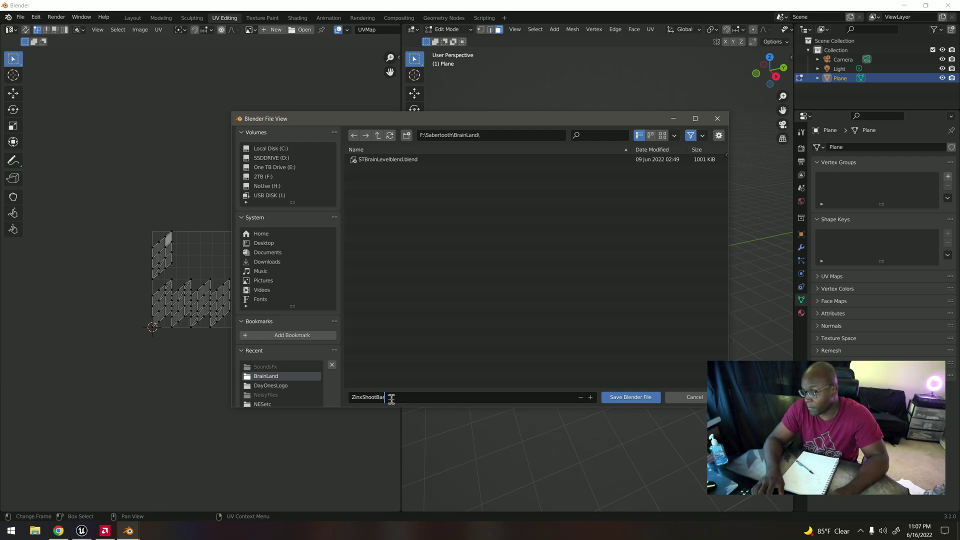
{"action": "key", "text": "BackSpace"}
{"action": "key", "text": "BackSpace"}
{"action": "key", "text": "BackSpace"}
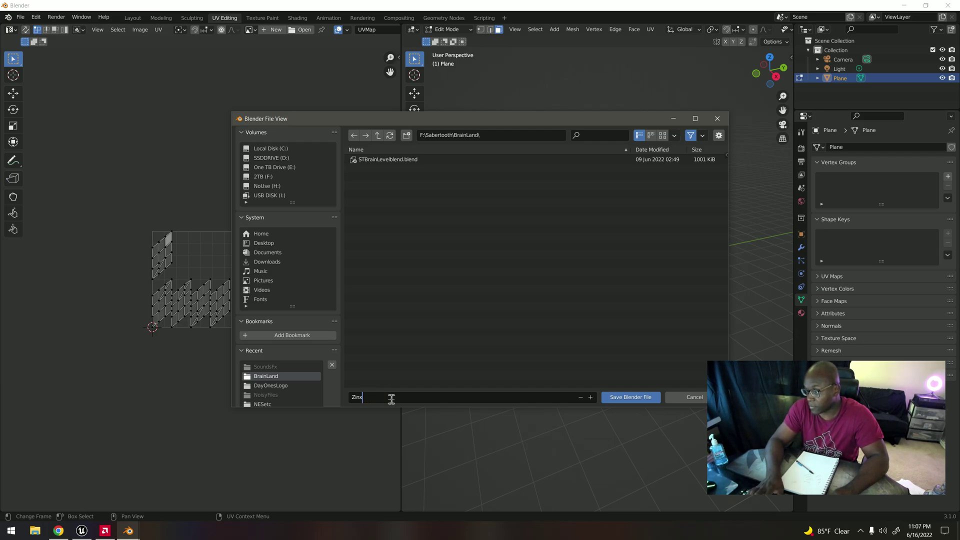
{"action": "type", "text": "UI"}
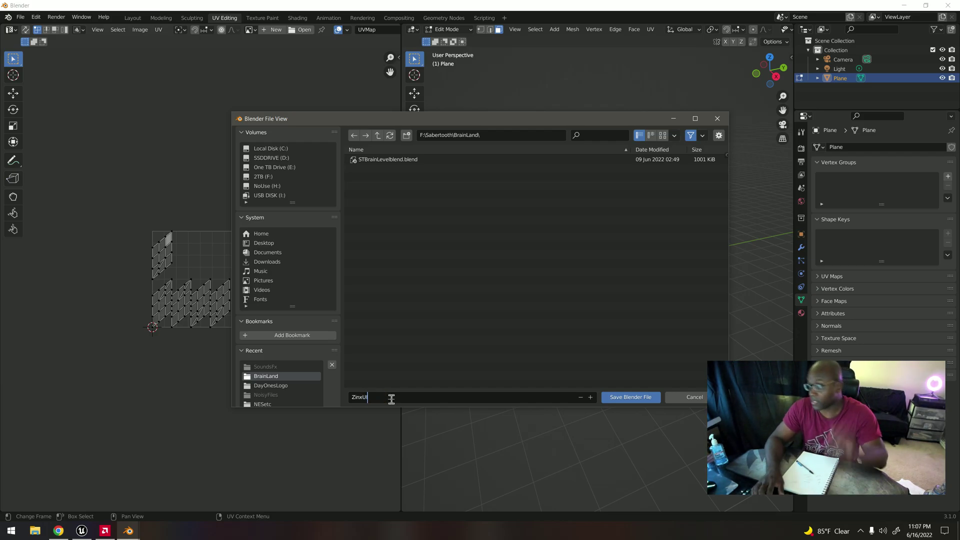
{"action": "left_click", "coordinate": [618, 397]}
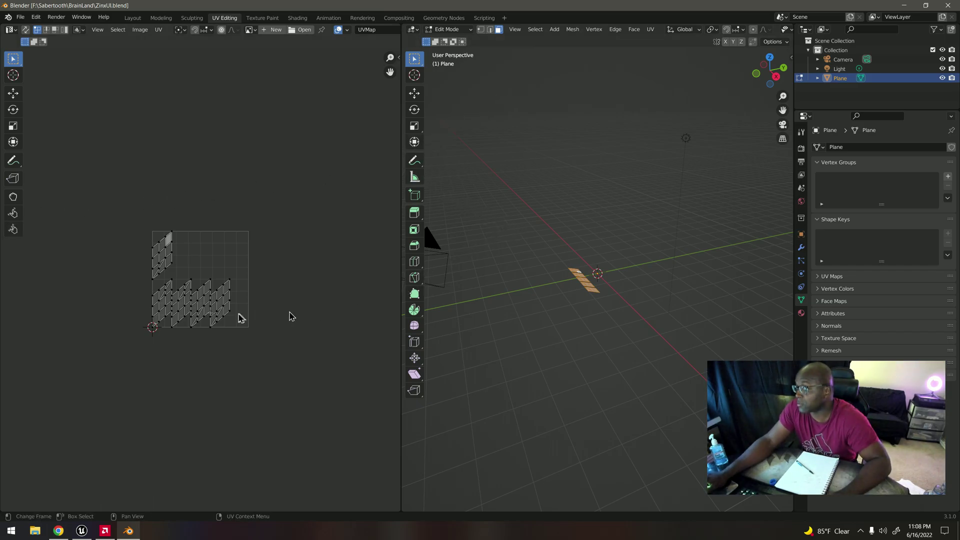
Save the ZinxUI file again and return to the Layout workspace with the parallelograms in Object Mode
{"action": "left_click", "coordinate": [22, 17]}
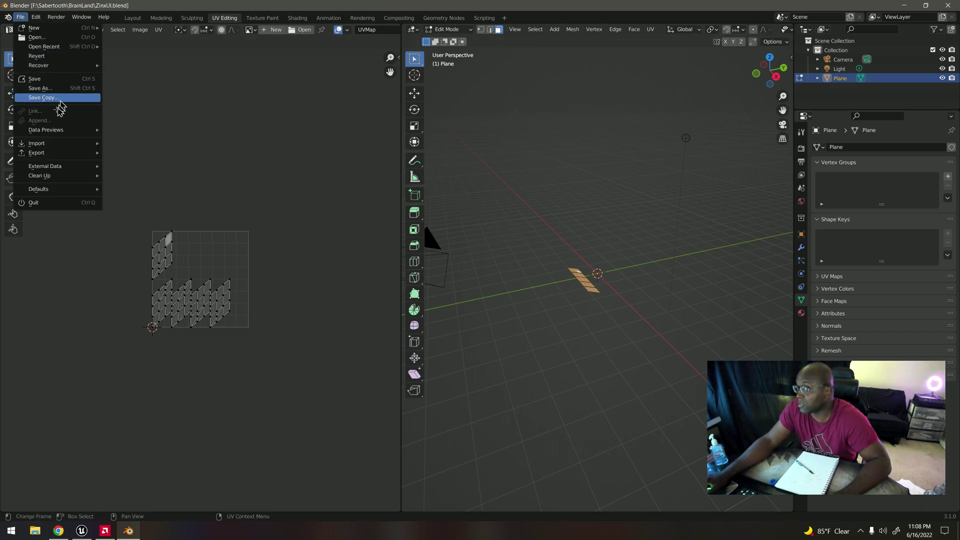
{"action": "left_click", "coordinate": [44, 80]}
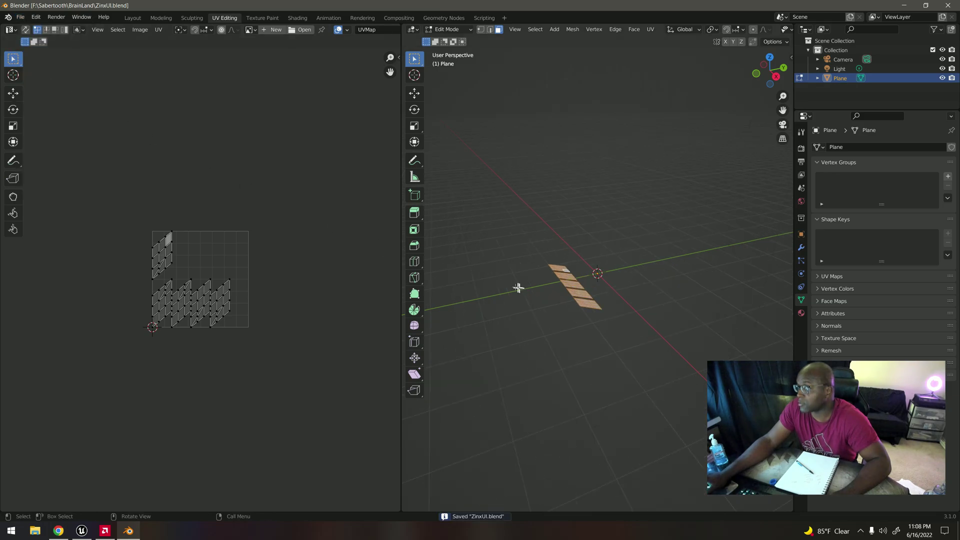
{"action": "left_click", "coordinate": [132, 18]}
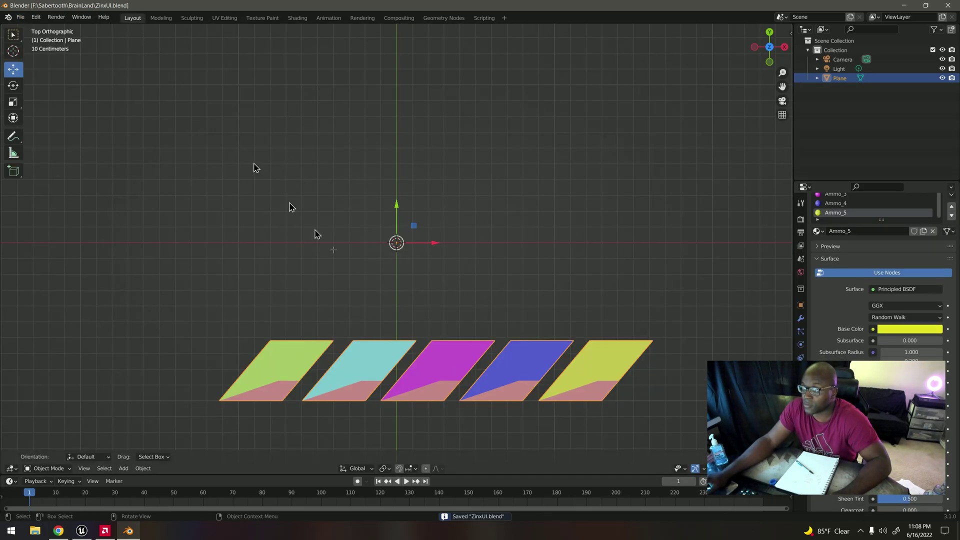